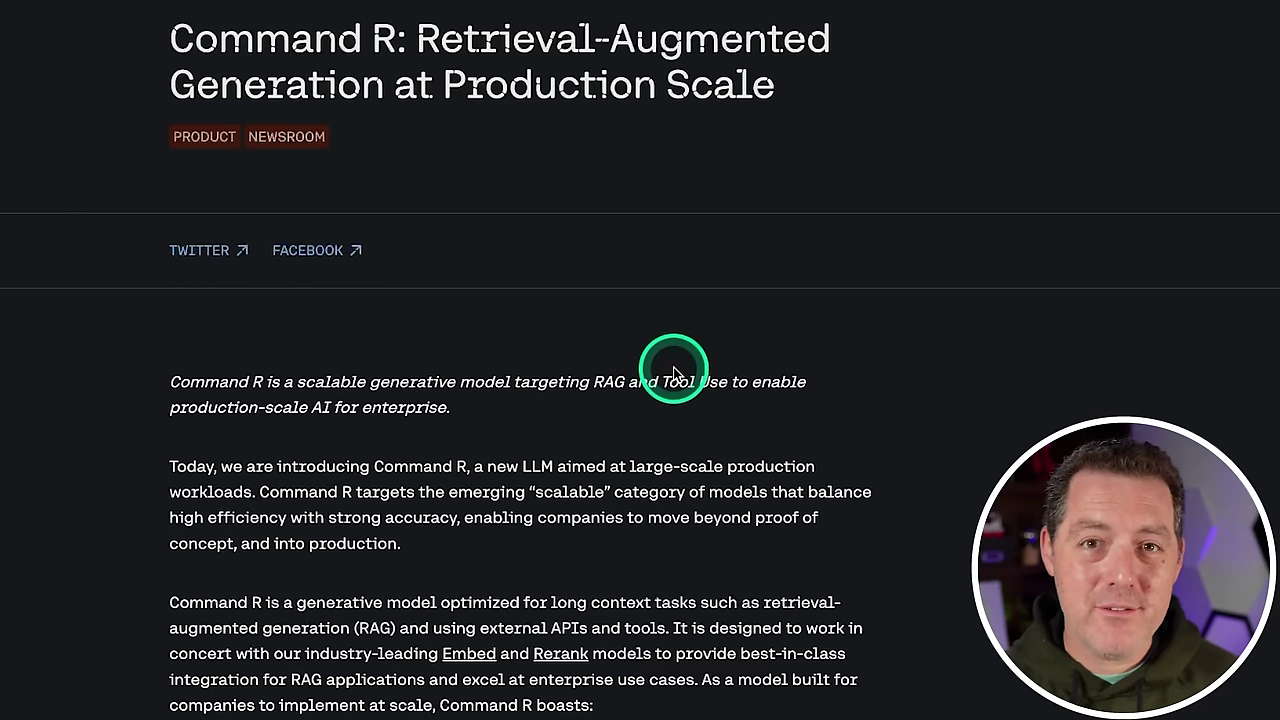
Read the Command R announcement and highlight its listed features, from RAG and tool-use accuracy to HuggingFace model weights.
scroll(210, 352, "down", 2)
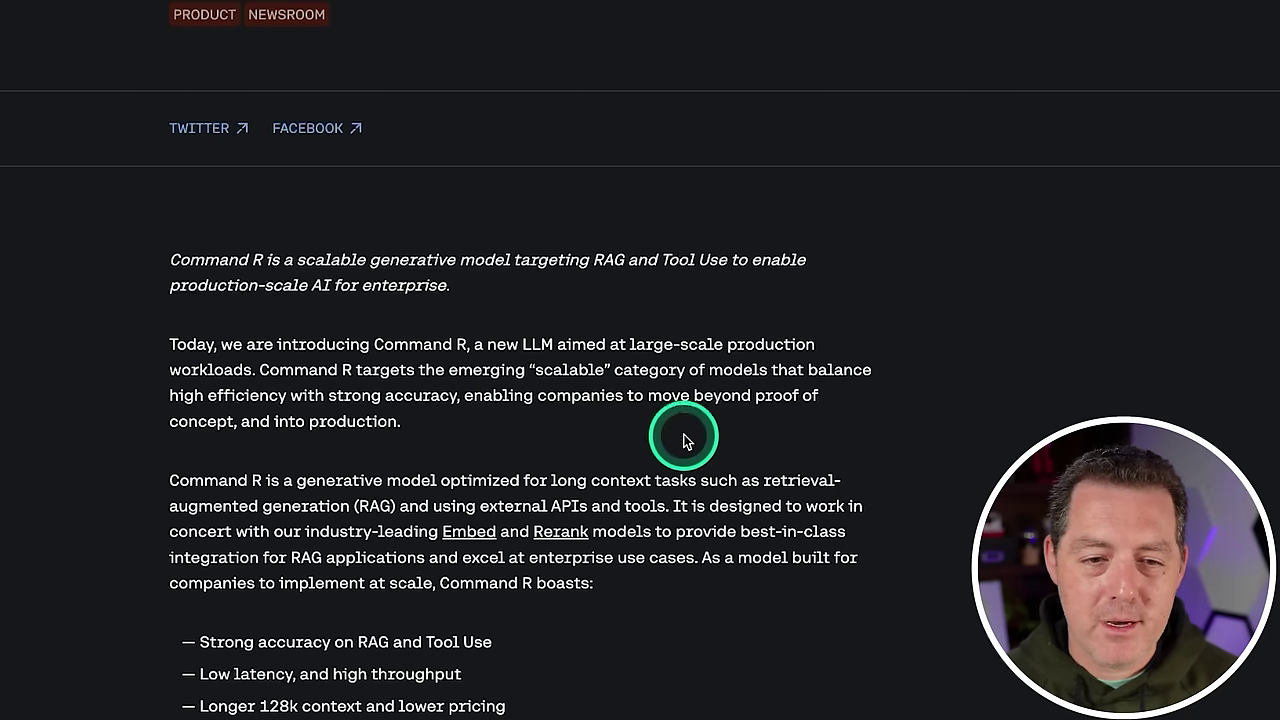
scroll(800, 440, "down", 3)
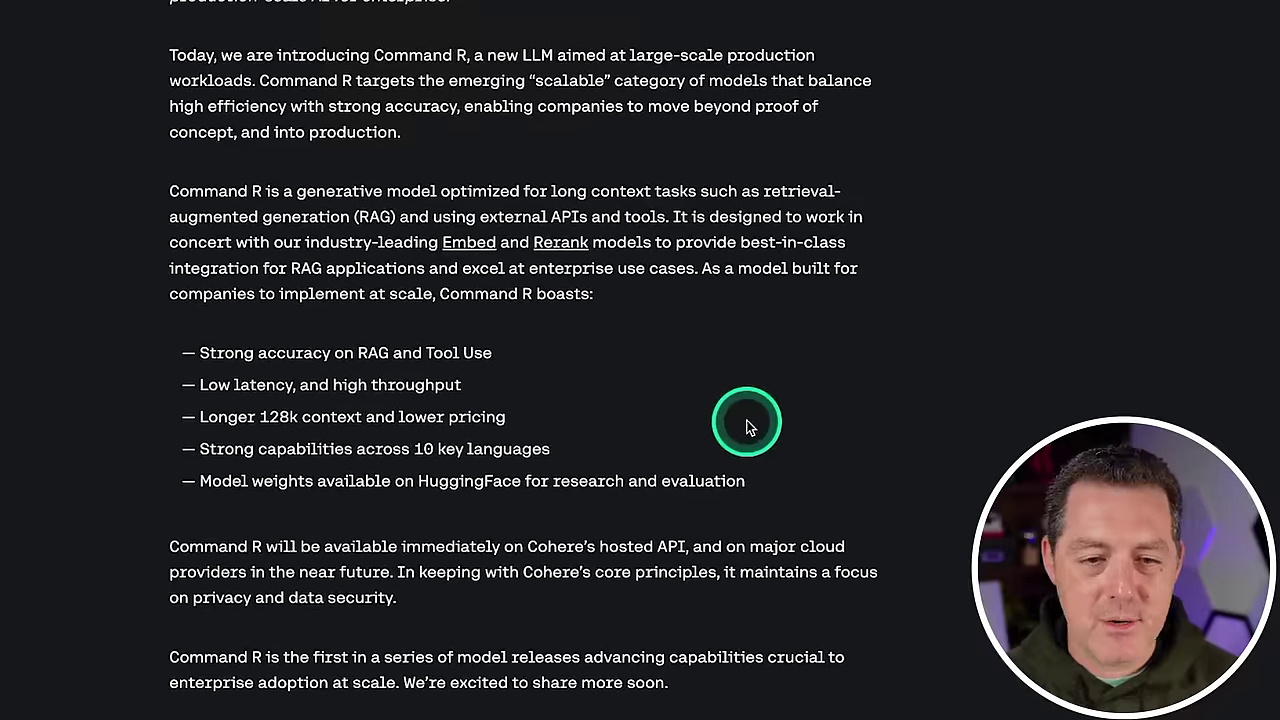
left_click_drag(198, 352, 534, 357)
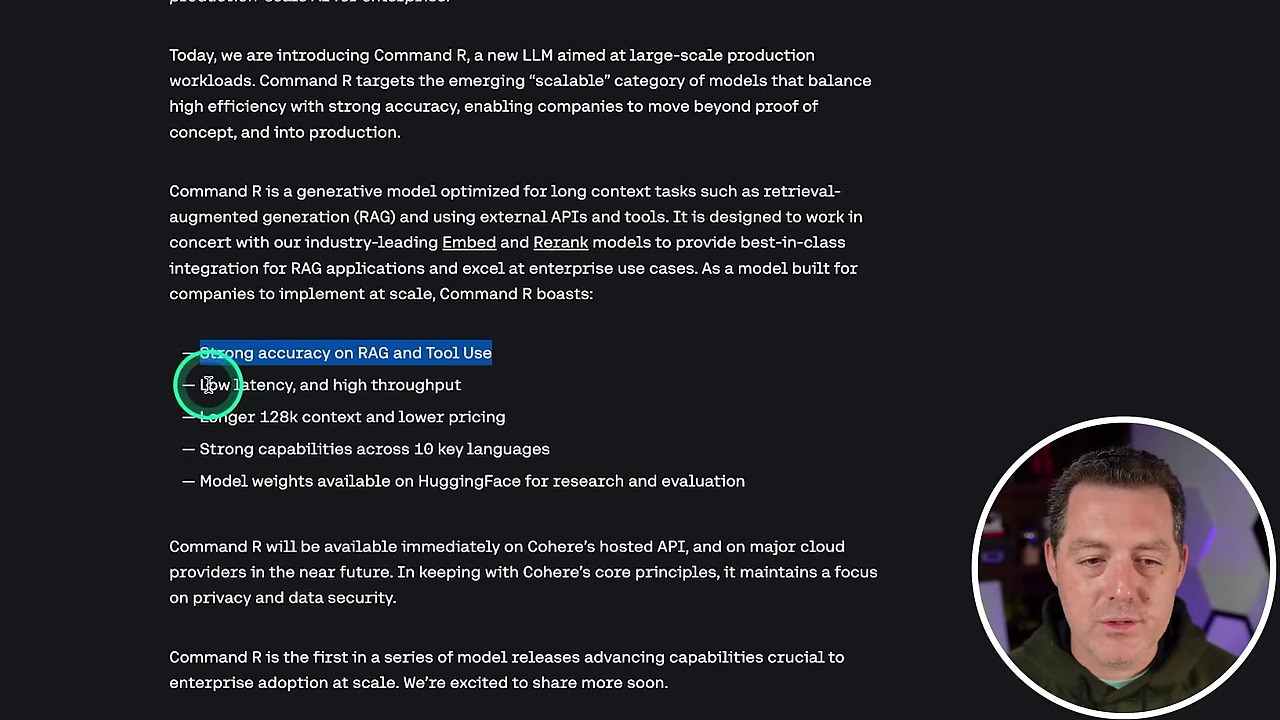
left_click_drag(236, 385, 508, 384)
left_click_drag(232, 417, 535, 420)
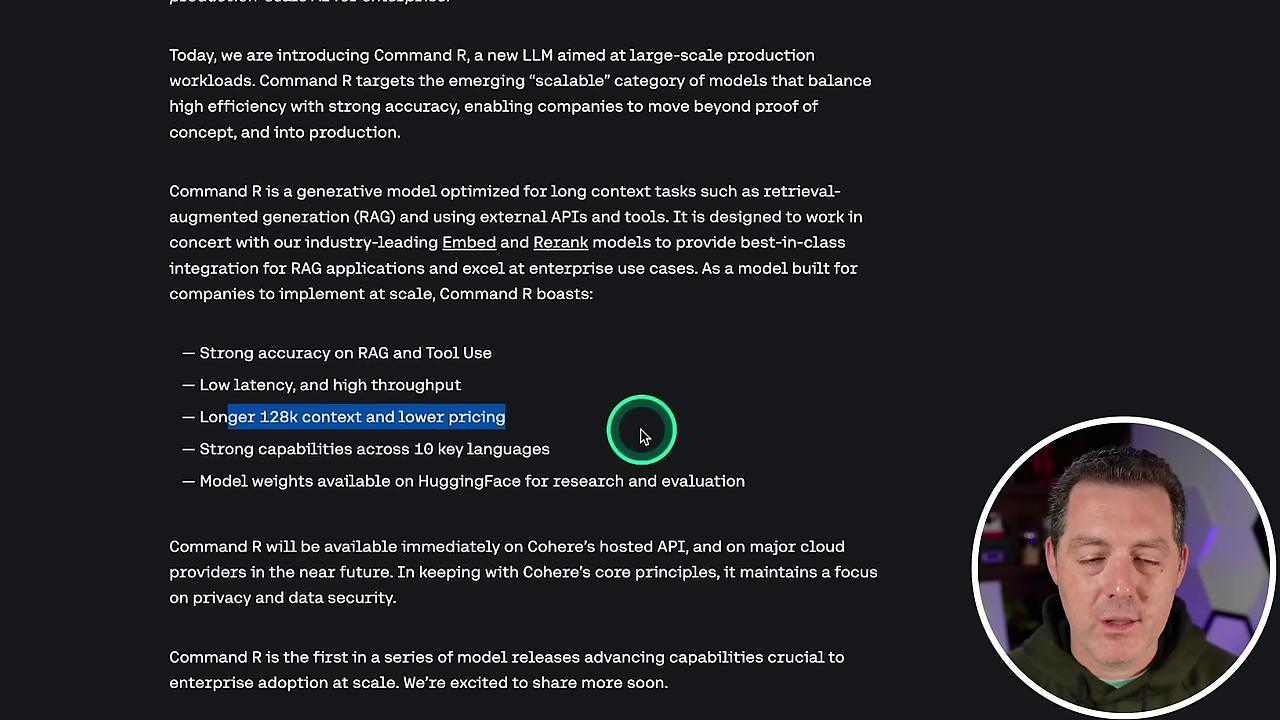
left_click_drag(209, 449, 402, 455)
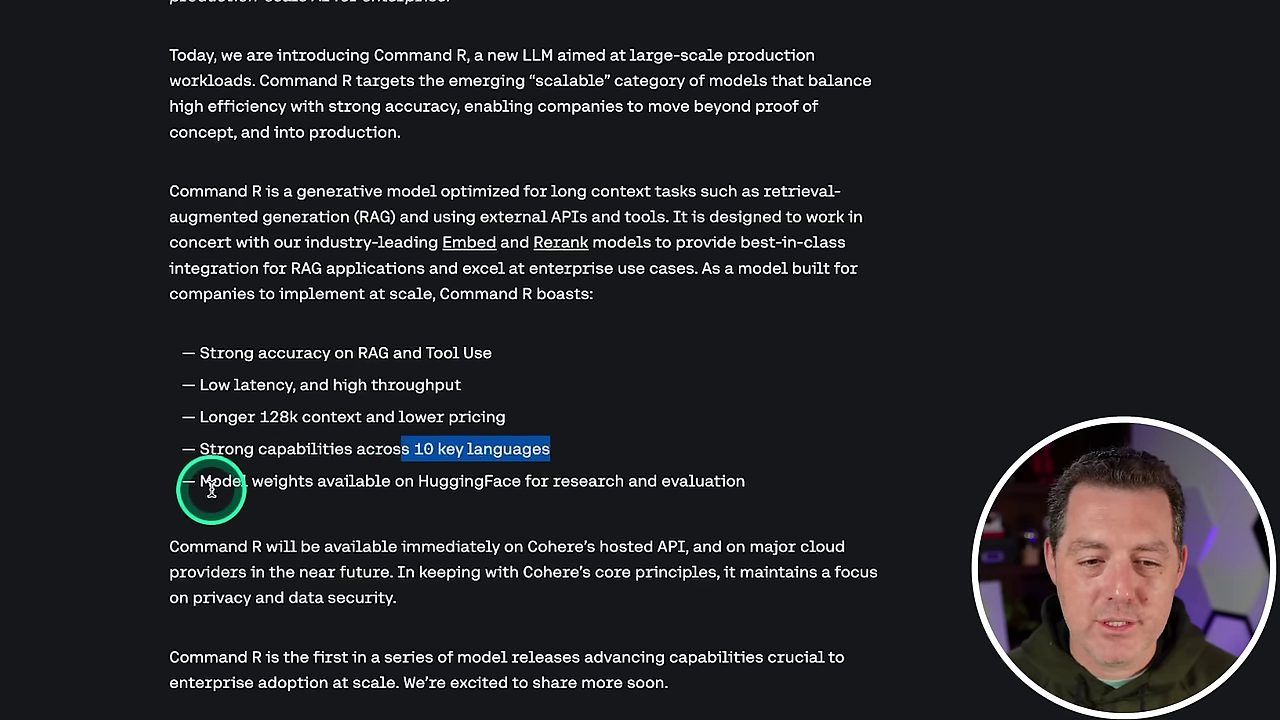
left_click_drag(211, 489, 820, 480)
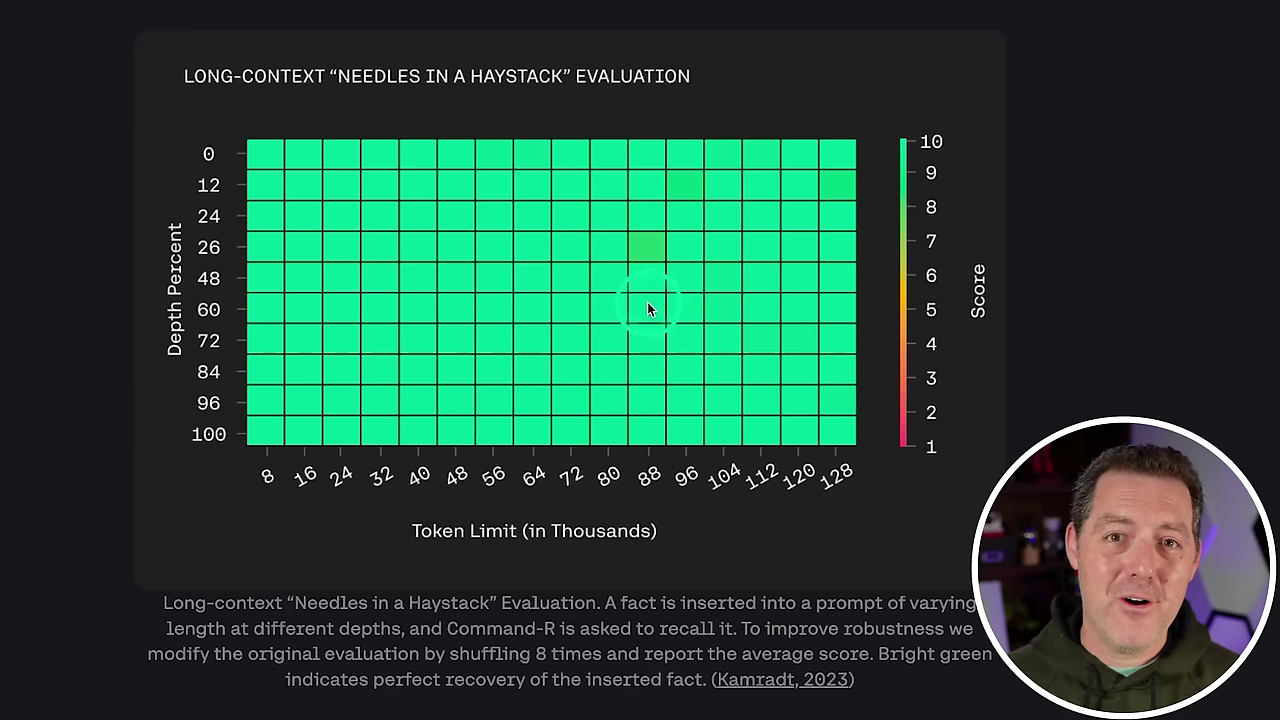
Examine the "Needles in a Haystack" evaluation chart and compare the API input and output token pricing of Command and Command-R.
scroll(760, 640, "down", 1)
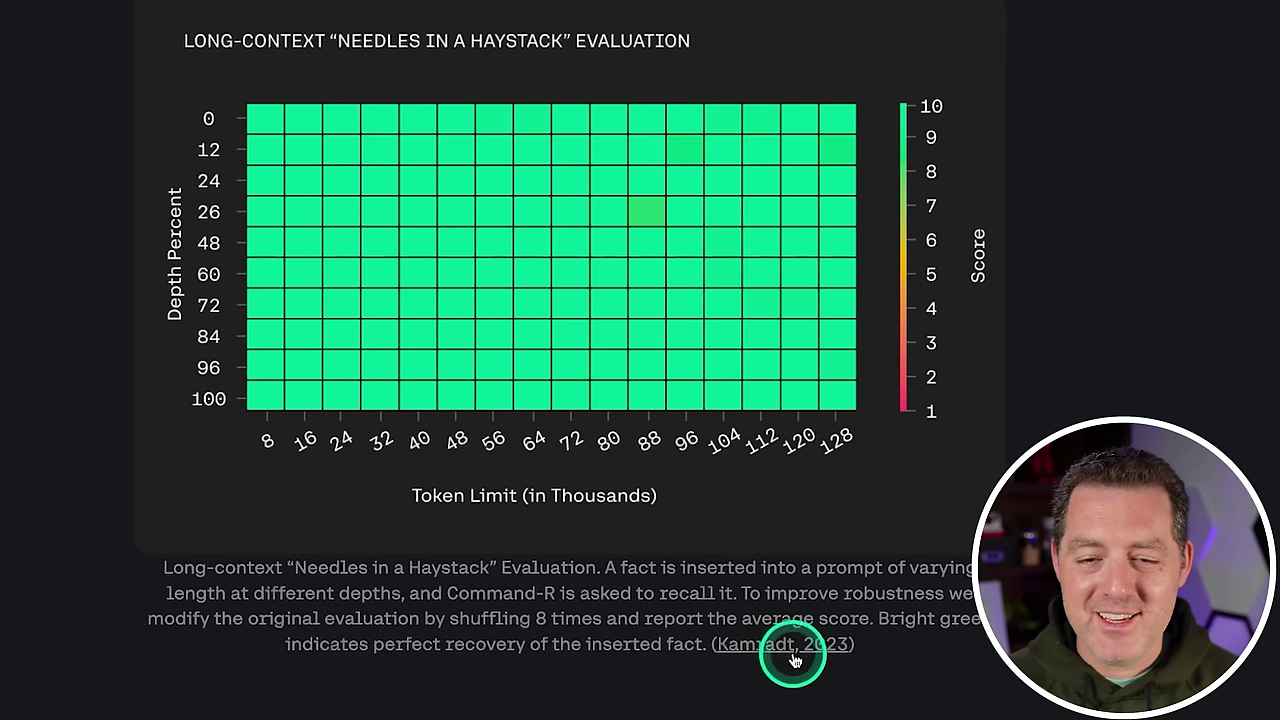
scroll(718, 318, "up", 1)
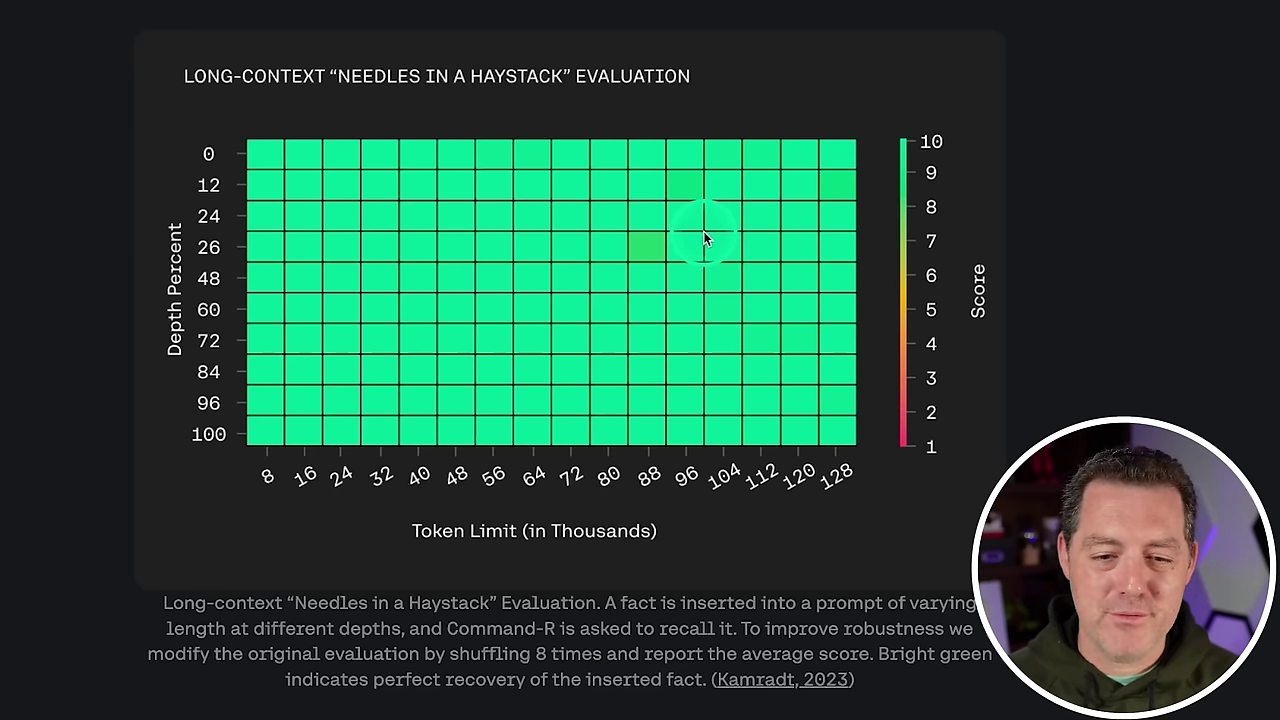
scroll(703, 231, "down", 5)
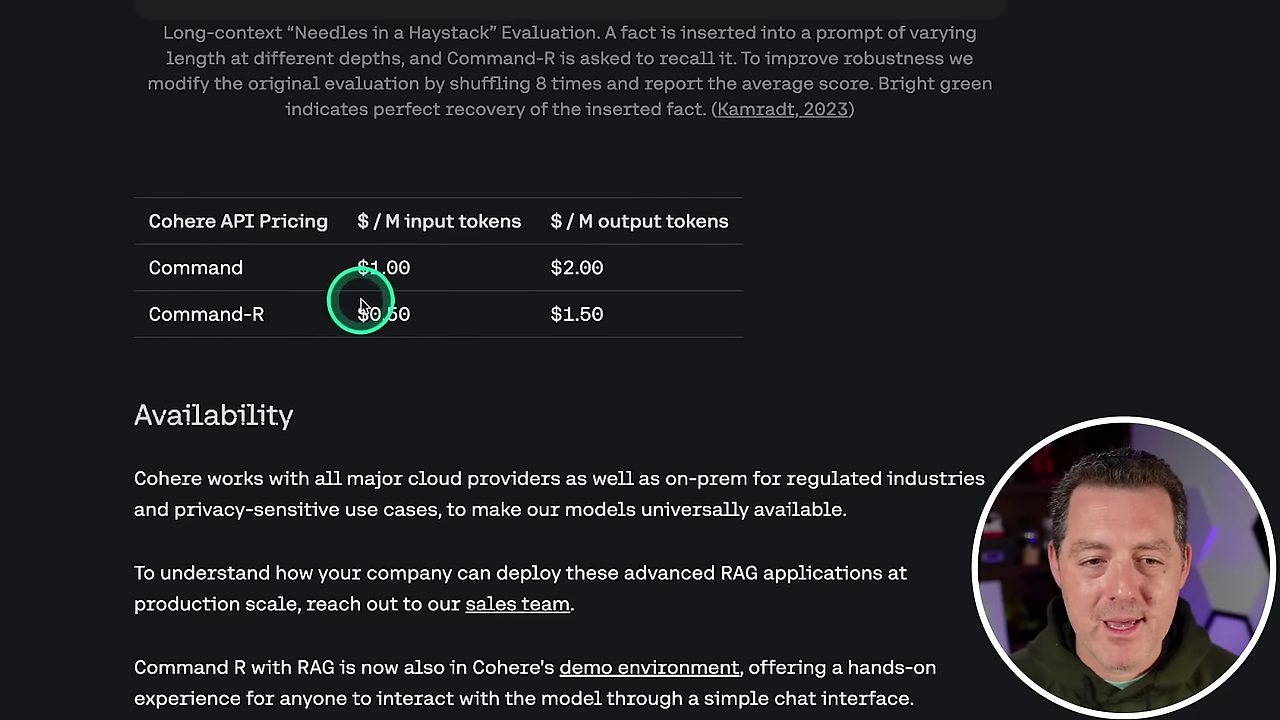
left_click_drag(368, 309, 423, 329)
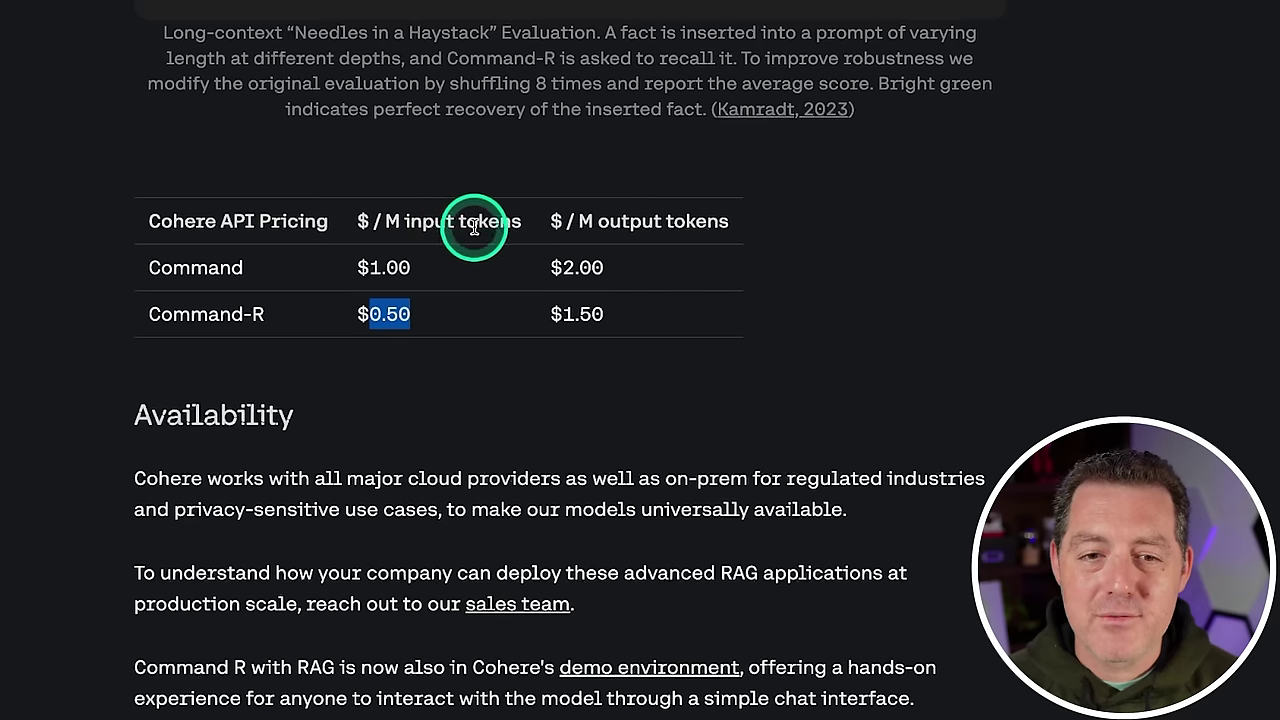
left_click_drag(597, 221, 740, 256)
left_click(573, 267)
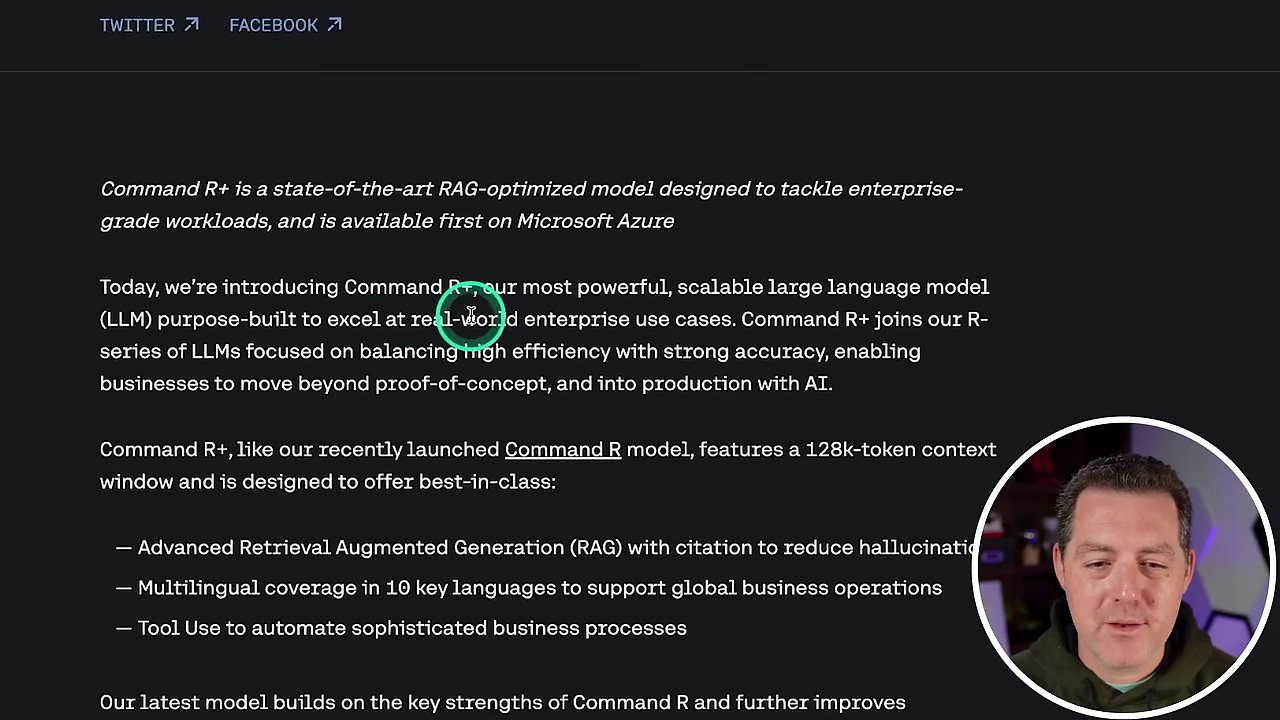
Read the Command R+ introduction on enterprise use cases and check the Coral banner for trying Command R+.
left_click_drag(524, 324, 712, 326)
left_click_drag(798, 326, 991, 334)
left_click(1070, 340)
scroll(474, 345, "down", 3)
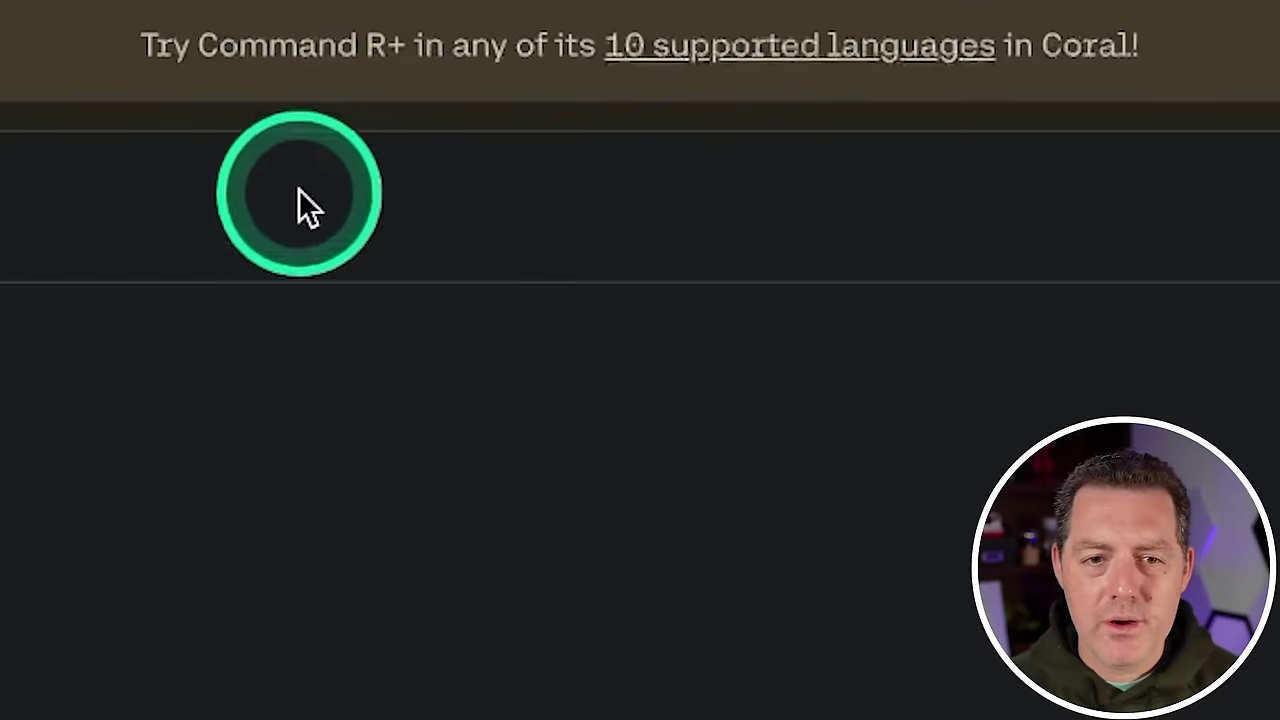
left_click_drag(203, 43, 407, 58)
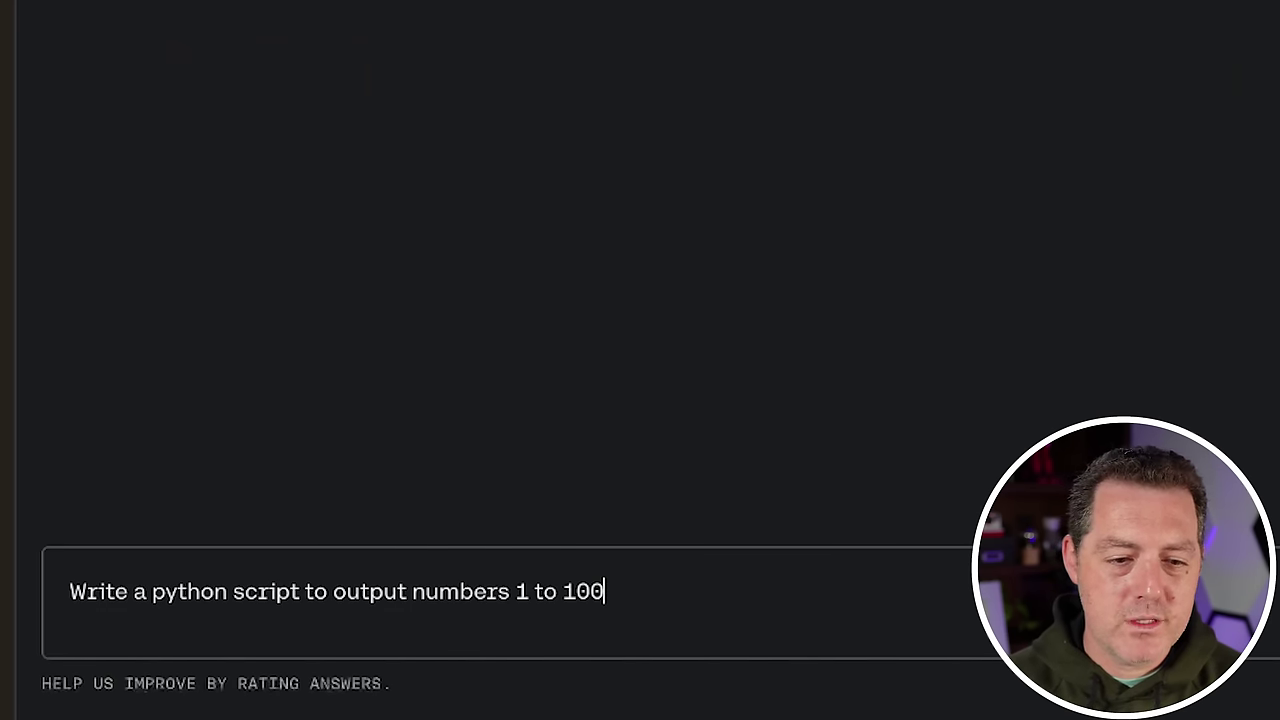
Submit the prompts "Write a python script to output numbers 1 to 100" and "Write the game "snake" in python" to Coral.
key("Return")
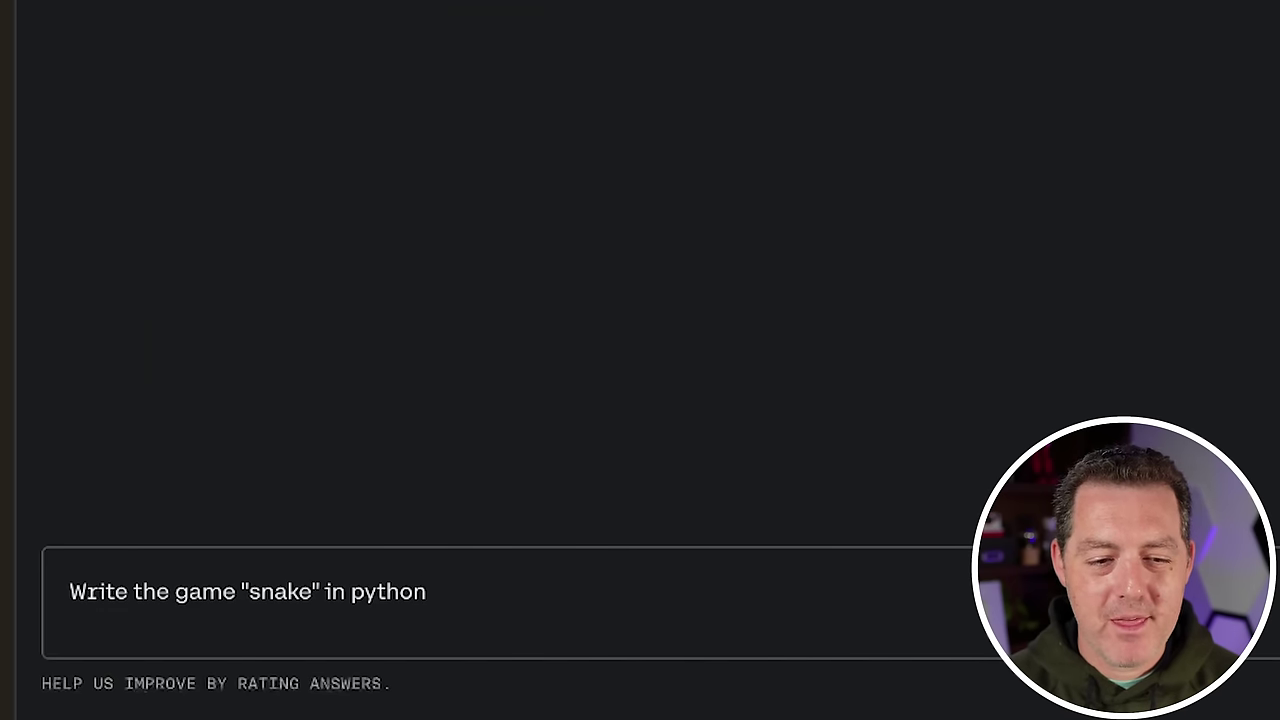
key("Return")
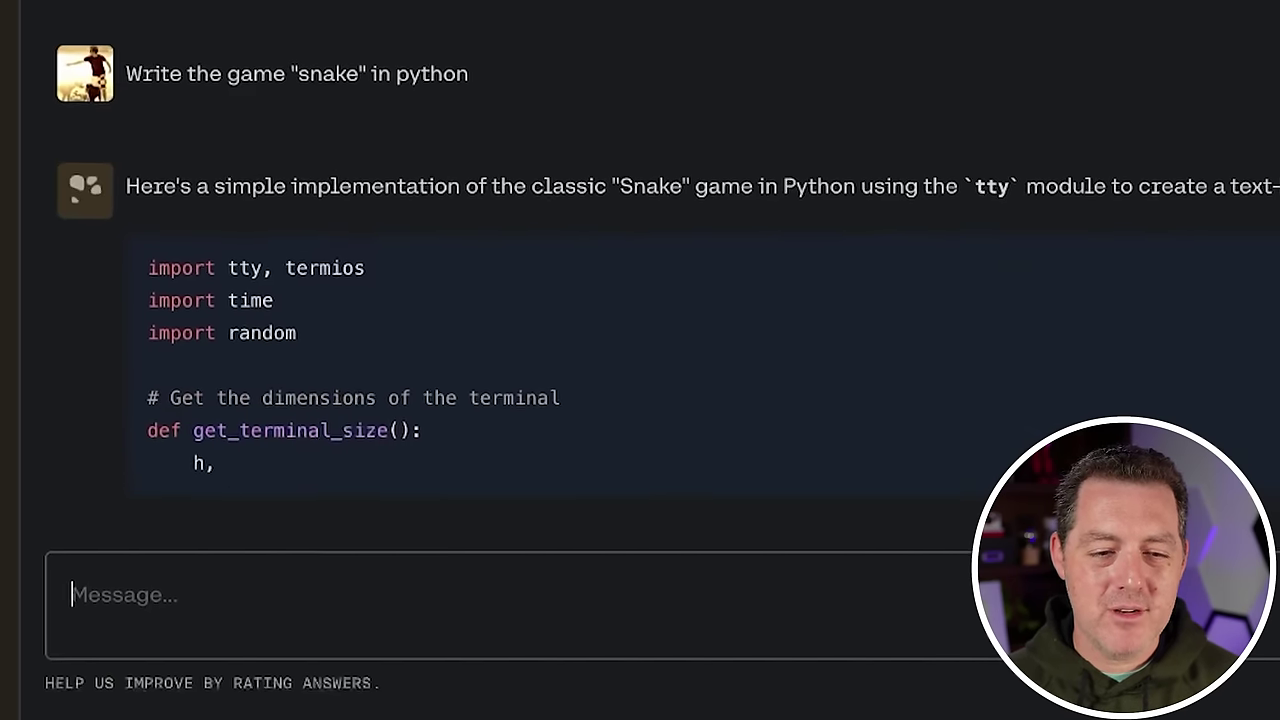
left_click_drag(674, 97, 728, 93)
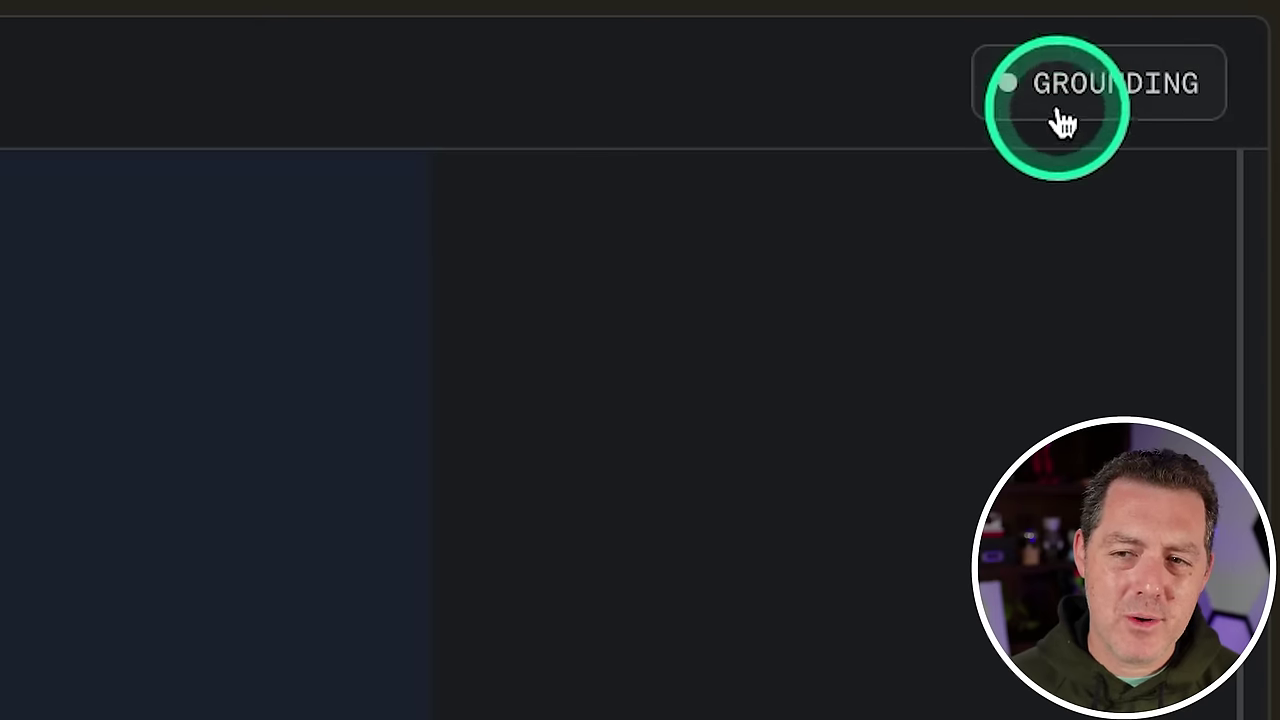
Open the Grounding settings to look at the web search, site and file sources available to Coral.
left_click(1063, 120)
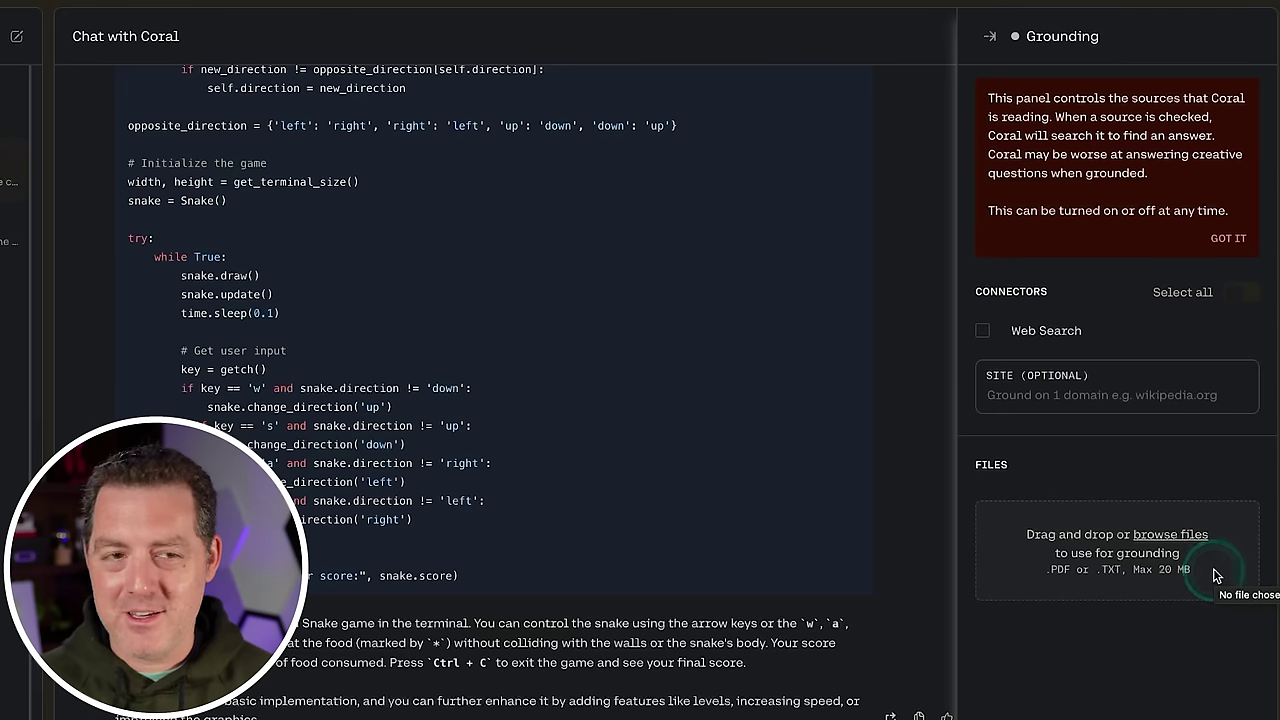
left_click(1205, 58)
Switch to VS Code, review the generated Snake code and highlight the two flagged sys references in getch().
scroll(534, 414, "up", 15)
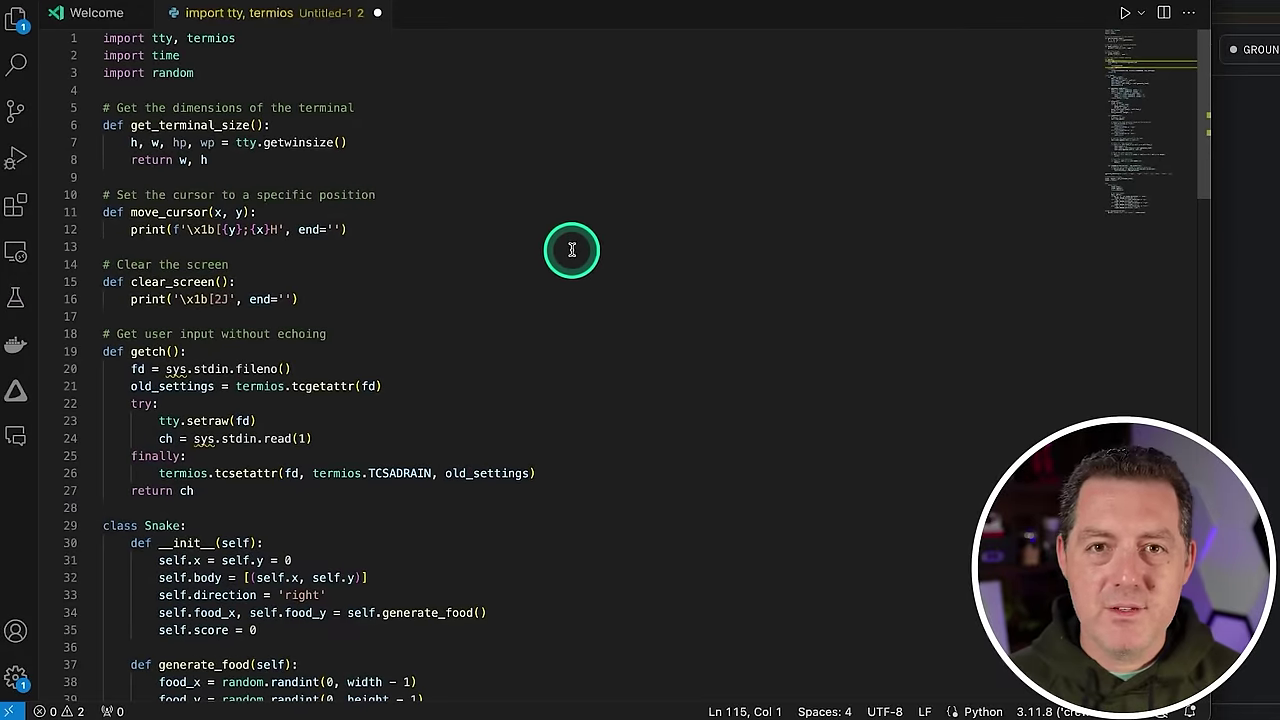
scroll(830, 318, "down", 8)
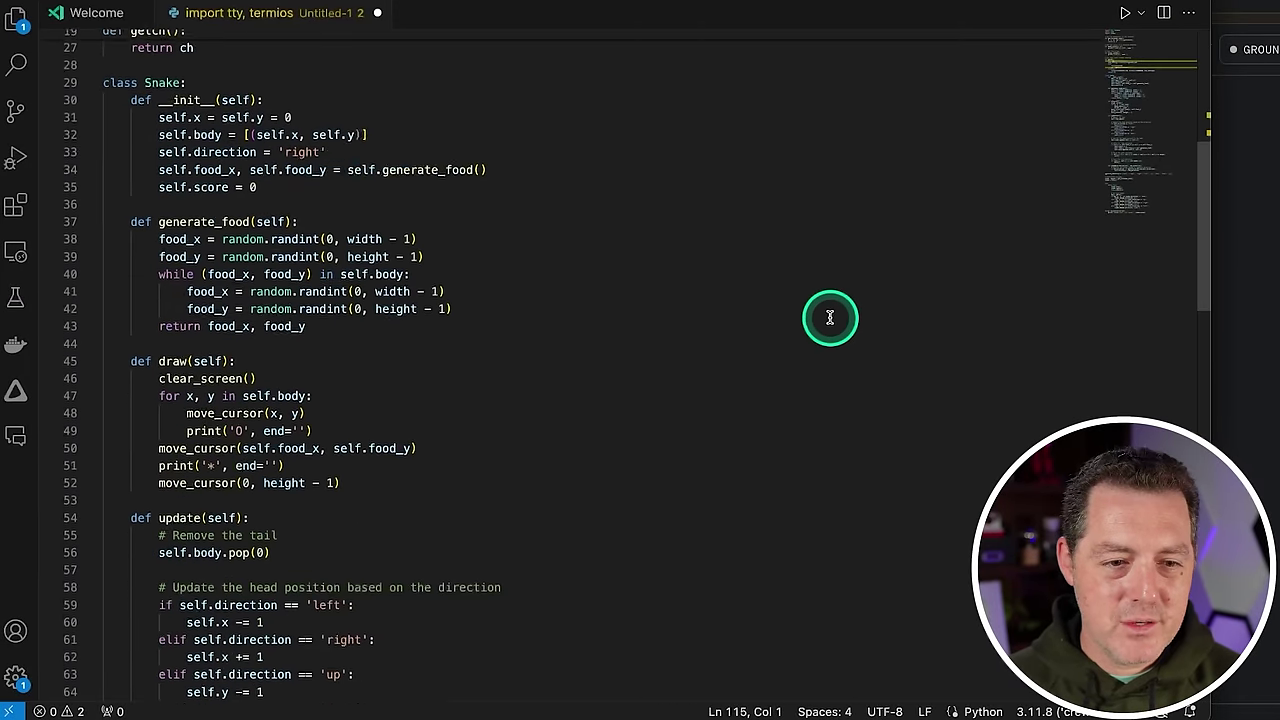
scroll(830, 318, "down", 15)
scroll(822, 317, "up", 12)
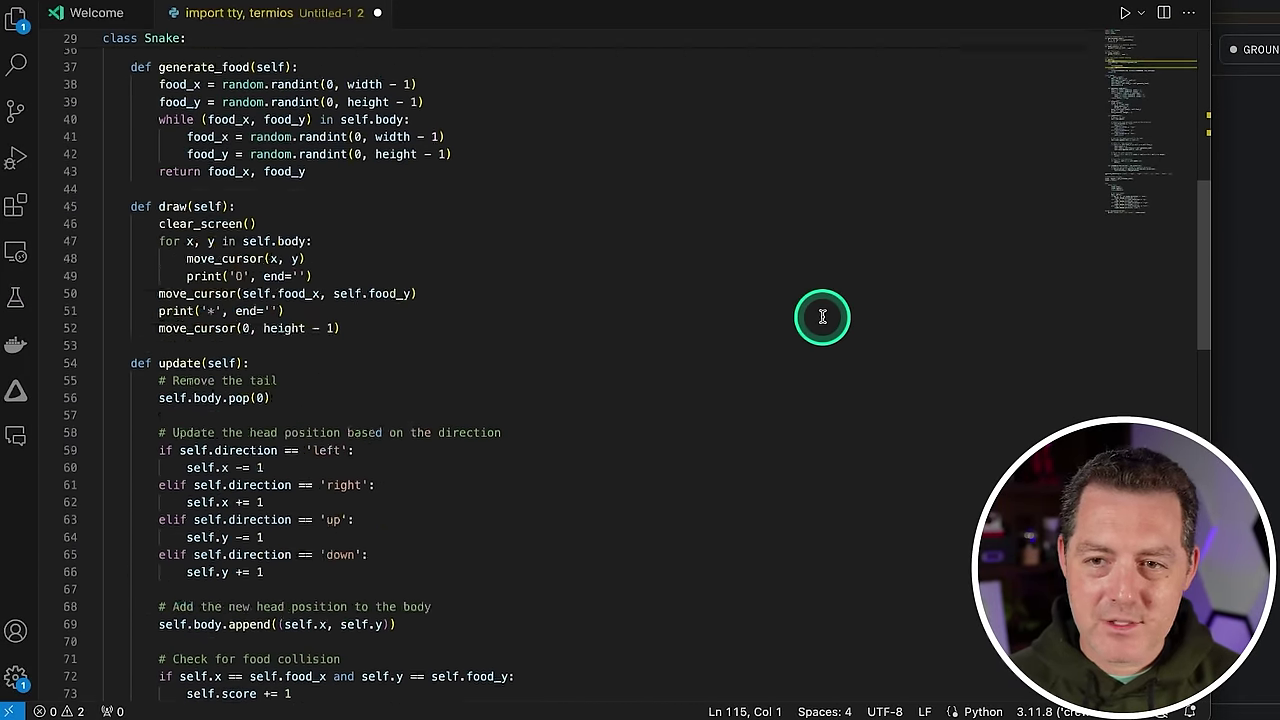
scroll(822, 317, "up", 12)
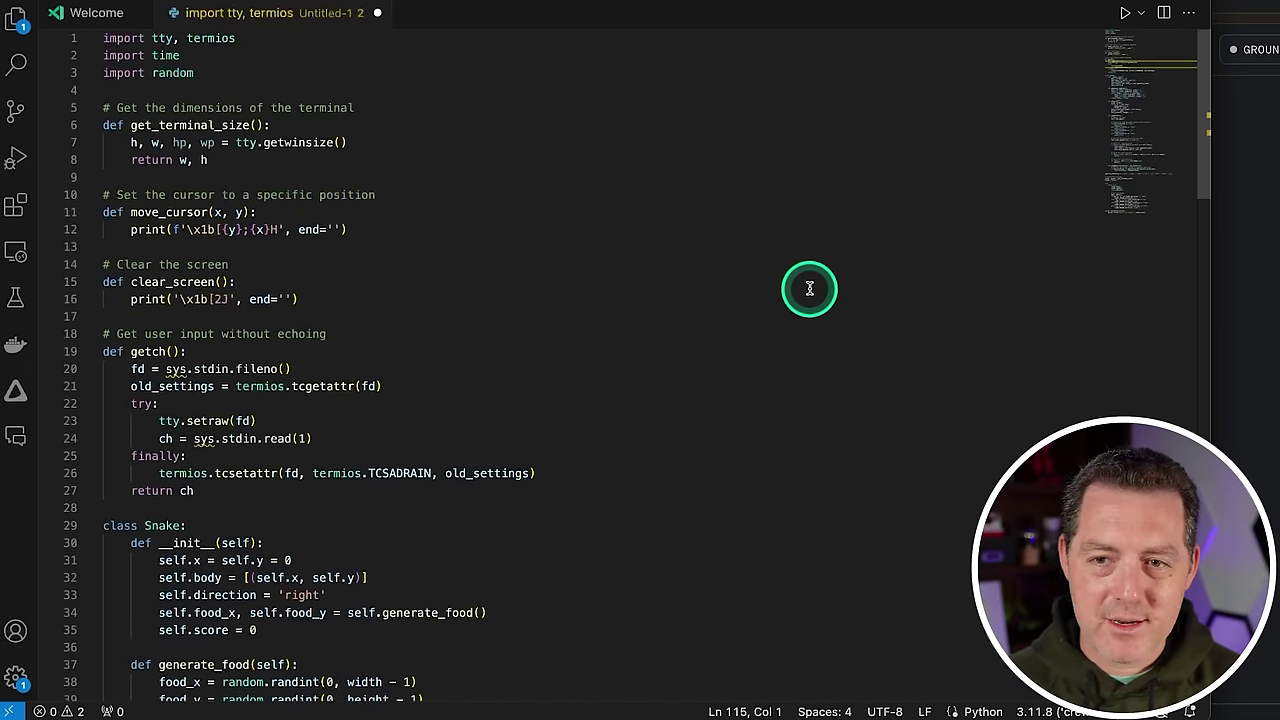
mouse_move(172, 372)
double_click(172, 369)
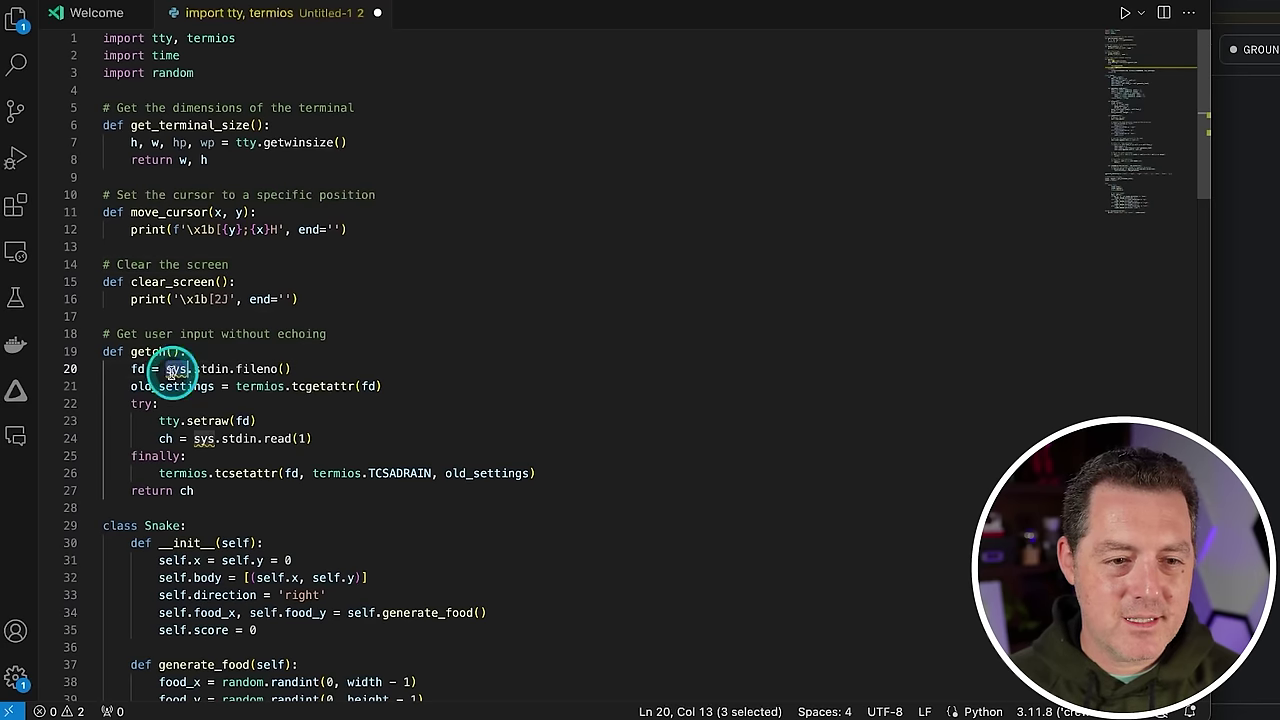
double_click(203, 439)
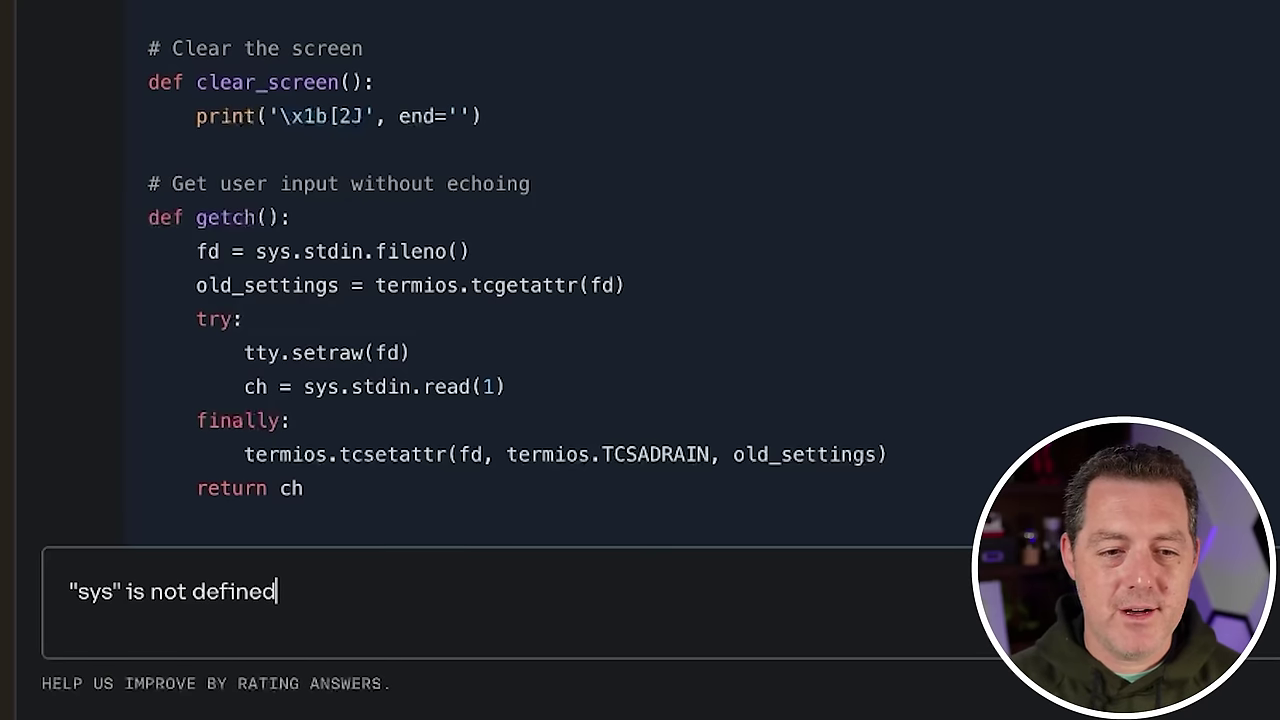
Send Coral the message ""sys" is not defined" and check its reply against the Snake code.
key("Return")
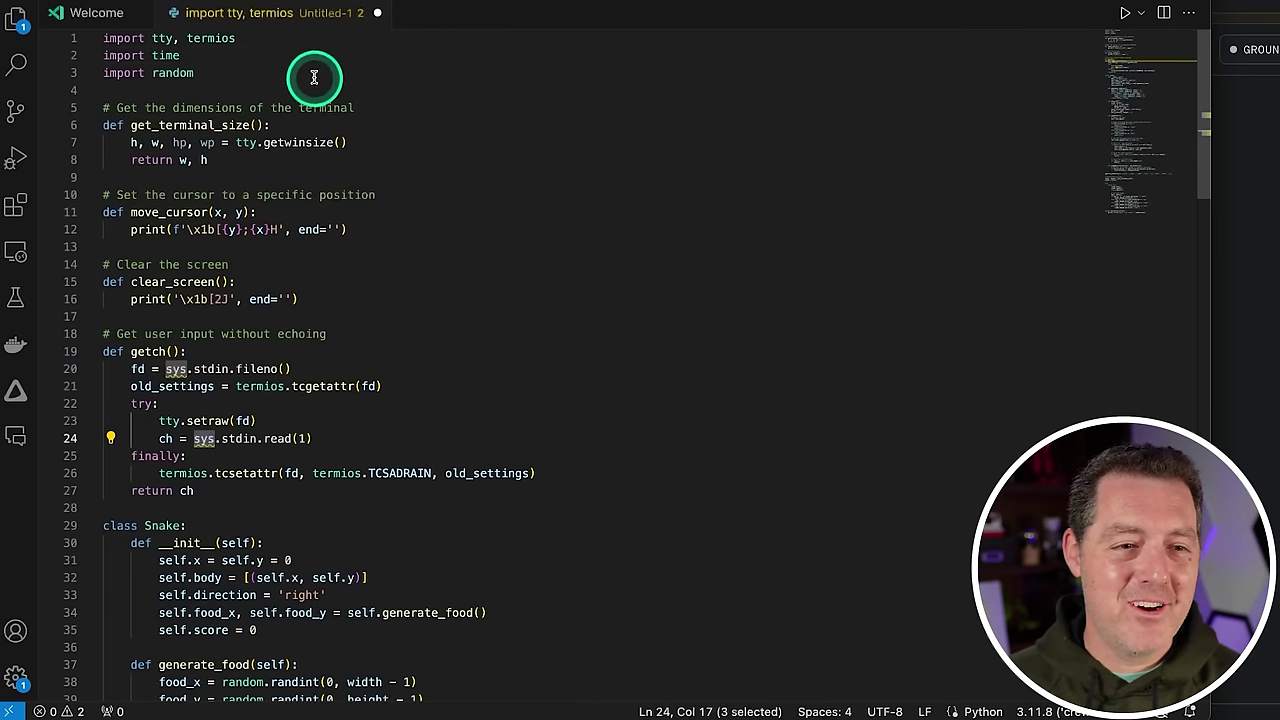
left_click(298, 57)
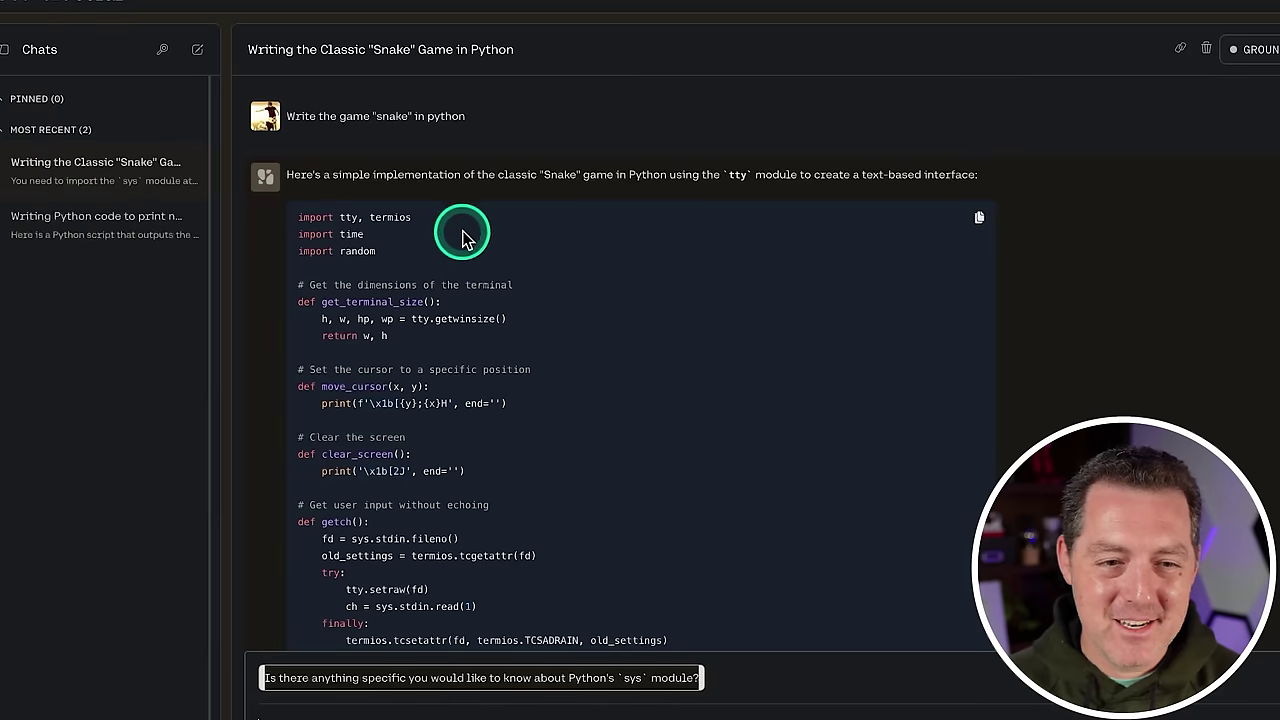
scroll(463, 231, "down", 10)
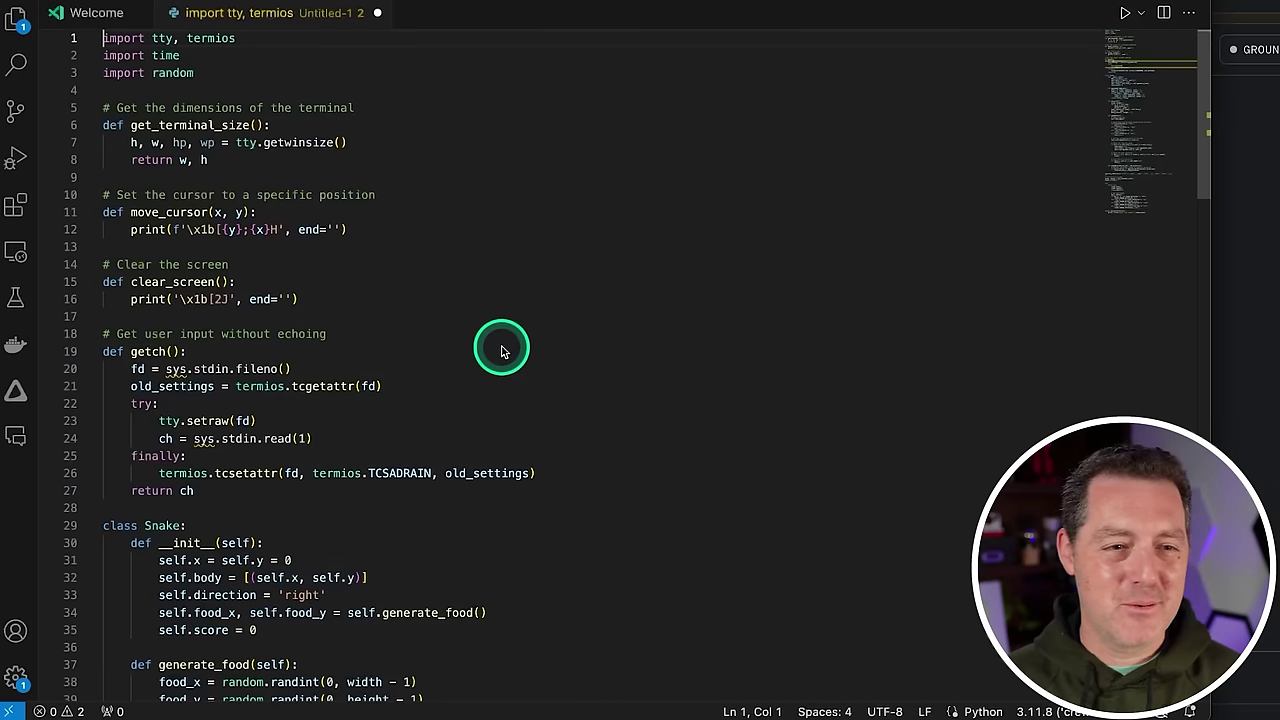
Insert "import sys" as a new first line of the Snake script in VS Code.
key("Return")
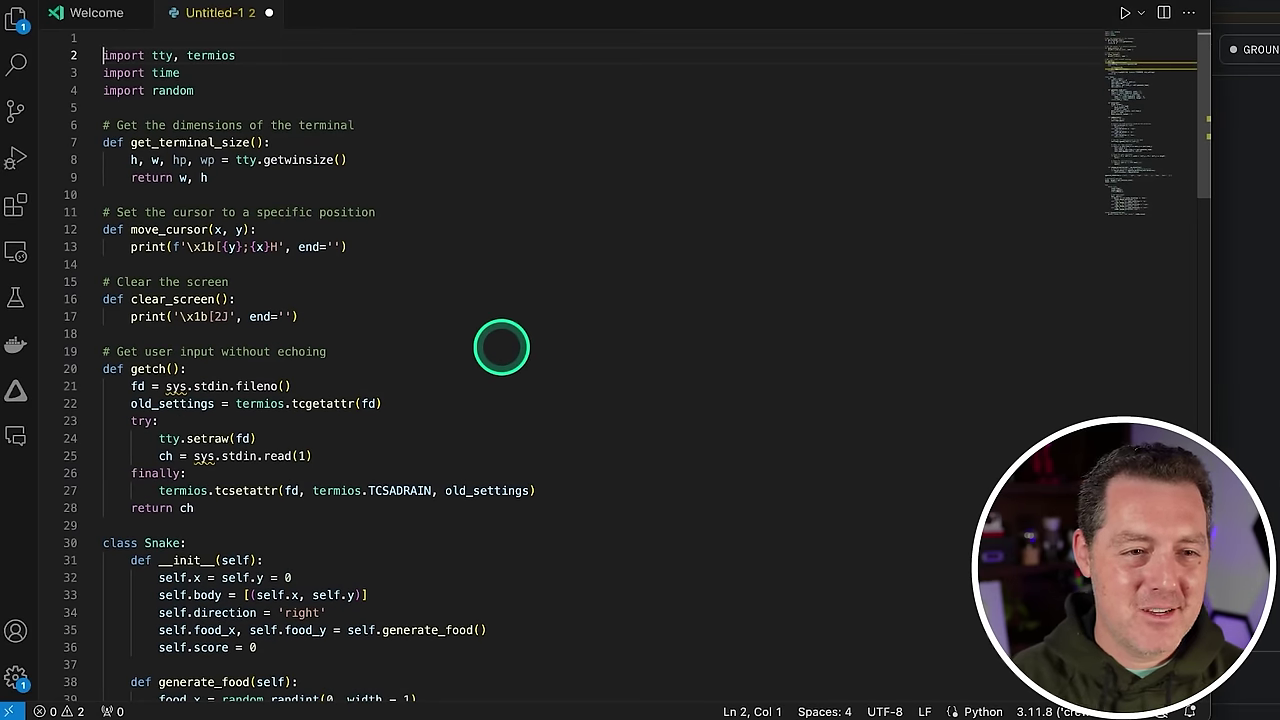
type("import sys")
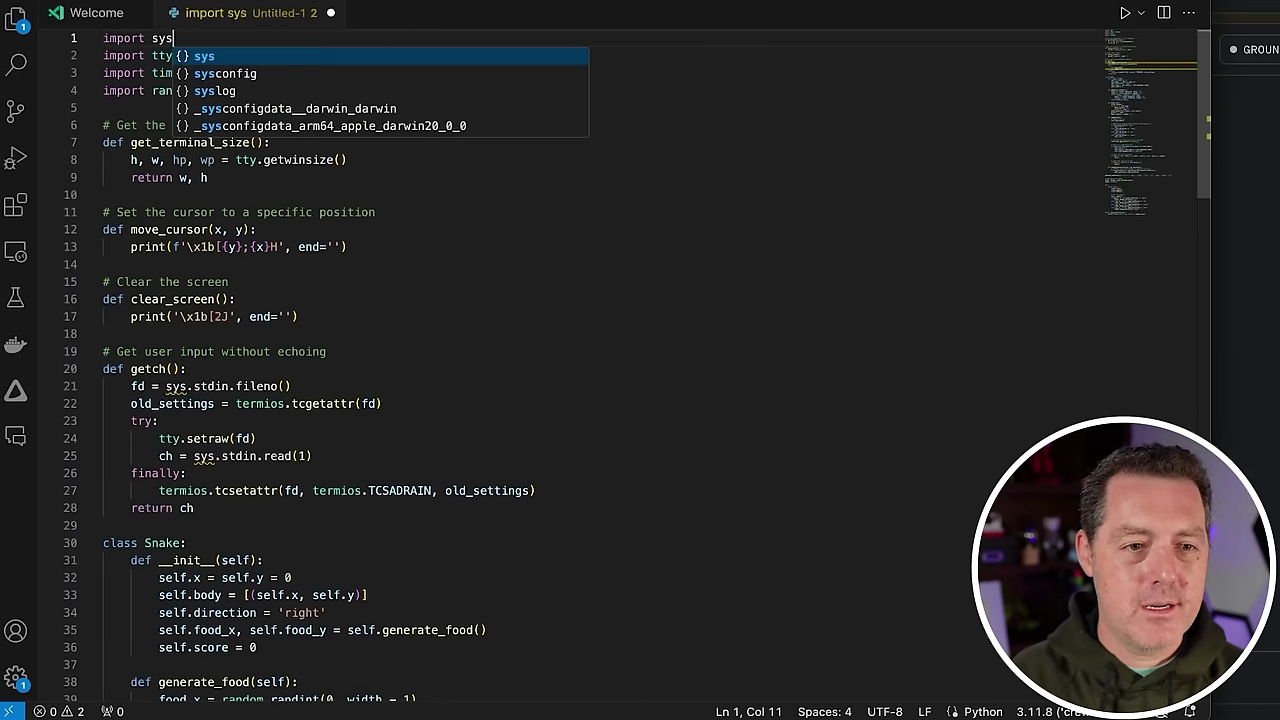
left_click(737, 414)
Save the script as "import sys.py" in the Downloads folder and run it.
key("super+s")
left_click(666, 337)
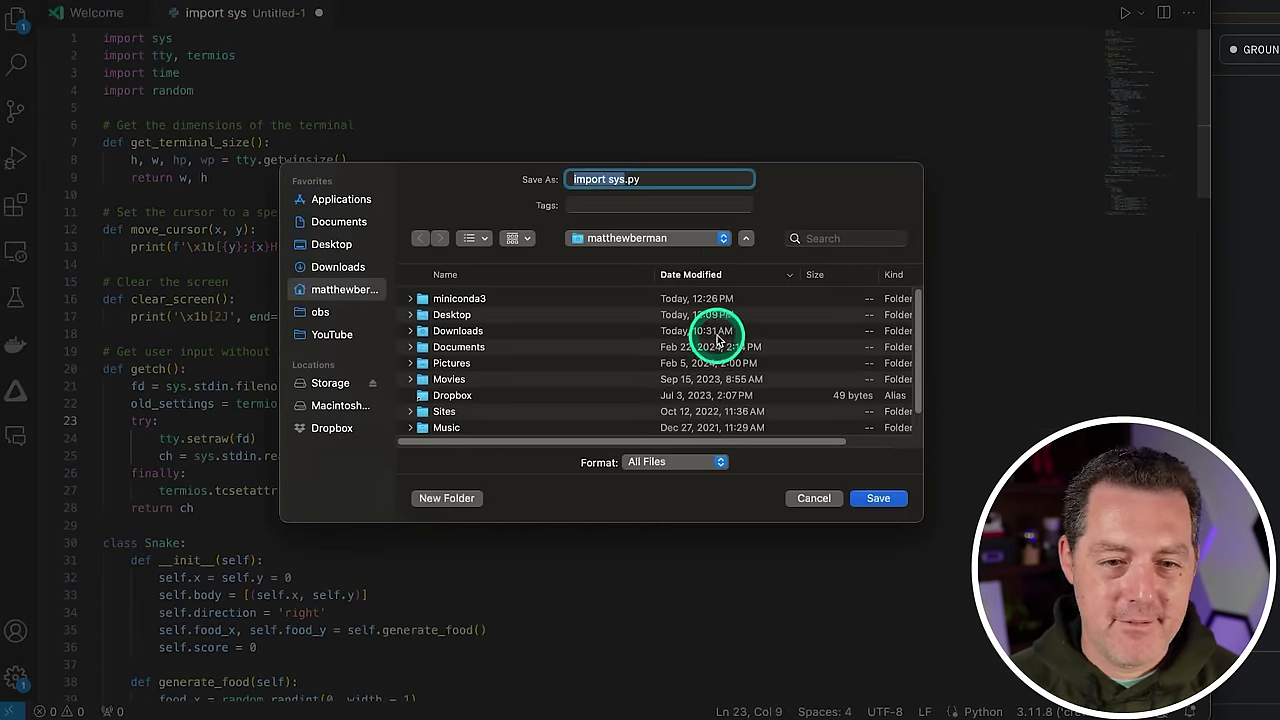
key("Return")
left_click(1123, 16)
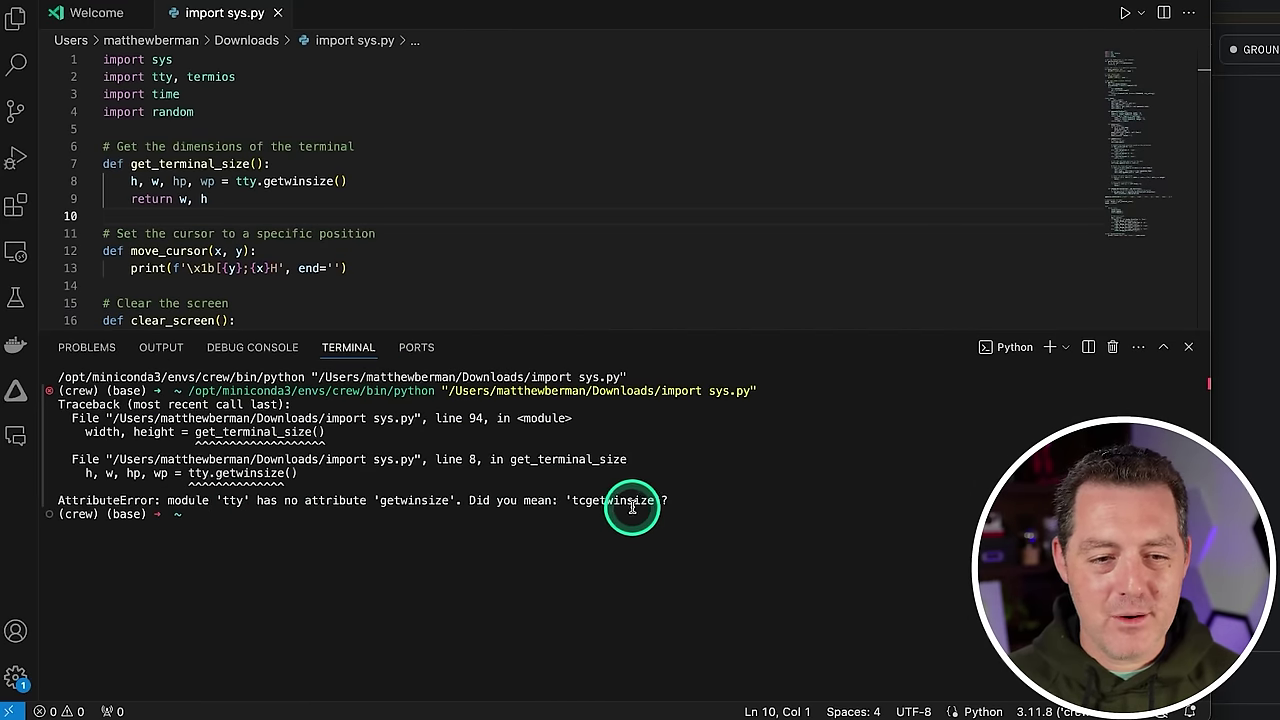
Copy the terminal traceback about tty.getwinsize, give it to Coral, and review the updated code in its reply.
left_click_drag(680, 497, 45, 405)
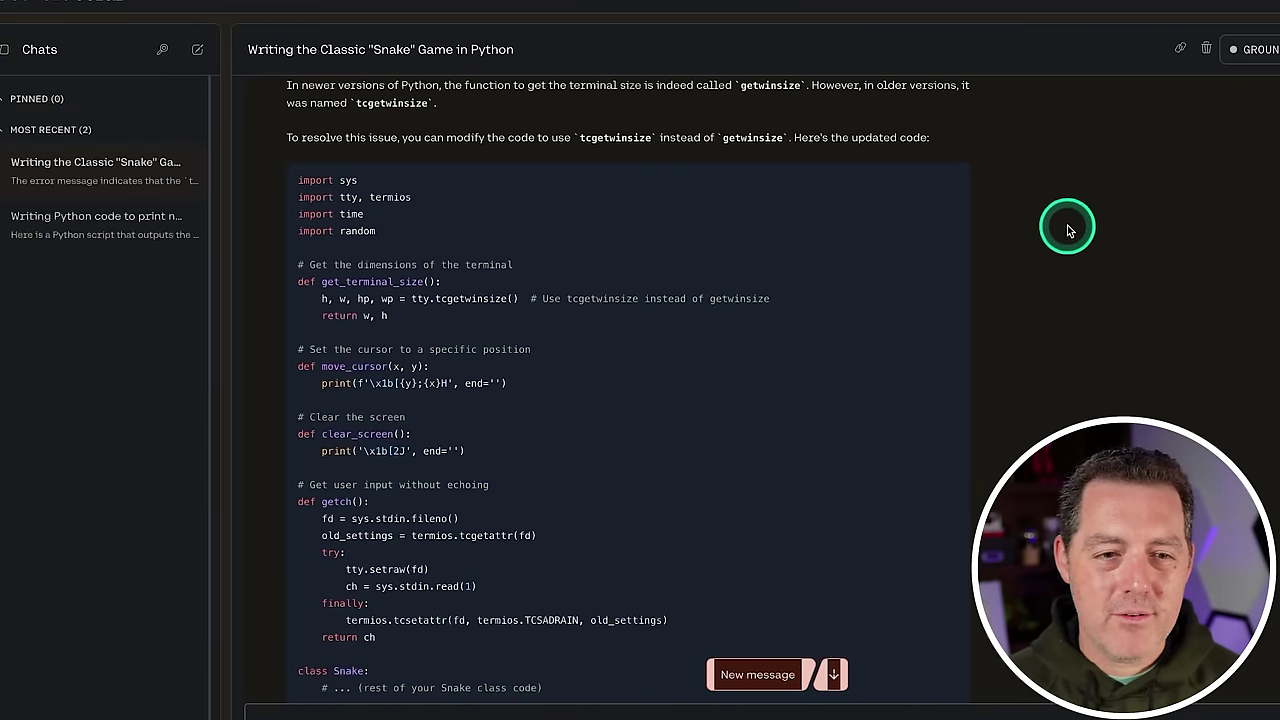
scroll(871, 385, "down", 3)
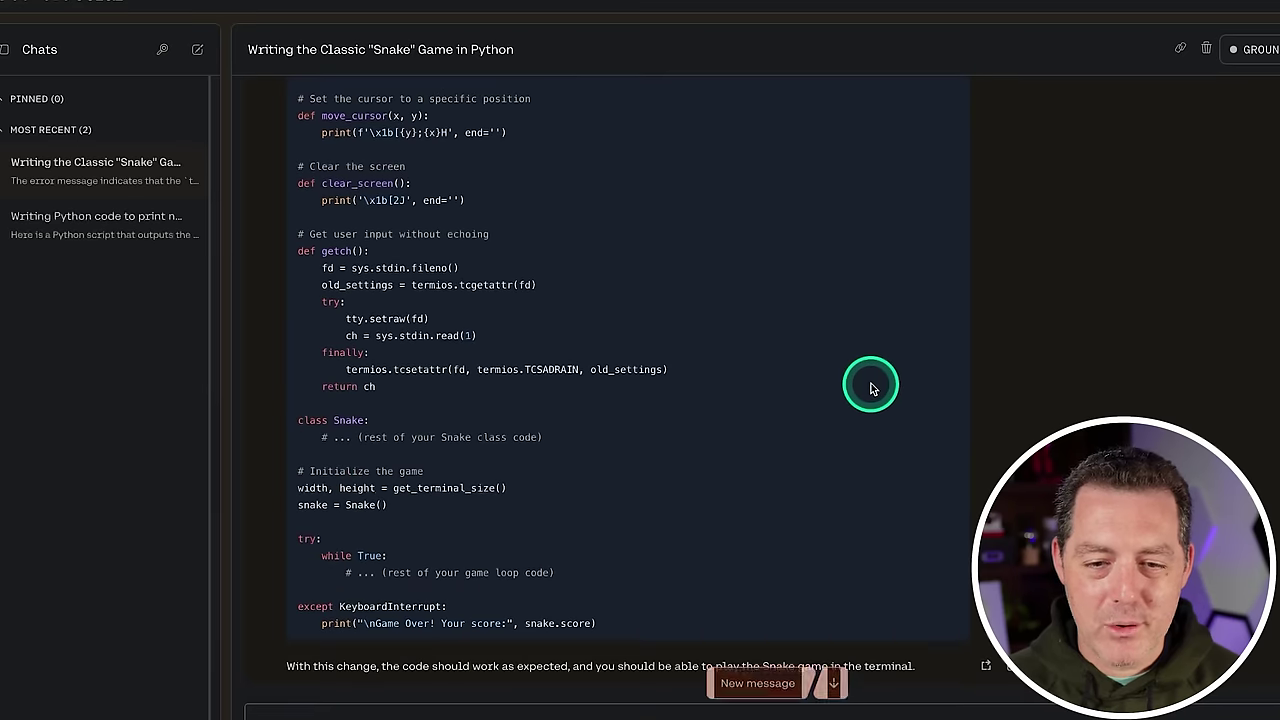
scroll(871, 388, "up", 5)
scroll(871, 388, "down", 5)
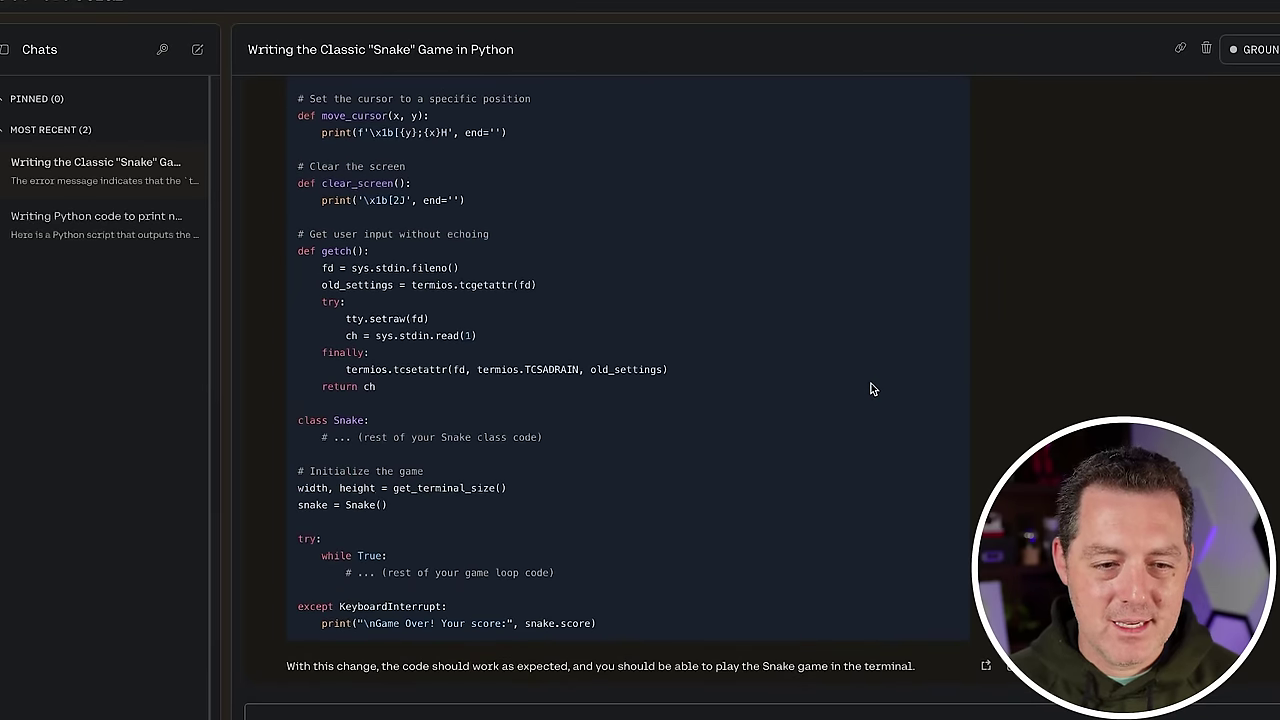
scroll(851, 405, "up", 1)
scroll(851, 405, "down", 1)
Update "import sys.py" with Coral's revised code that uses tty.tcgetwinsize() and rerun the script in VS Code.
left_click_drag(510, 490, 286, 694)
scroll(640, 400, "down", 10)
left_click_drag(520, 700, 297, 507)
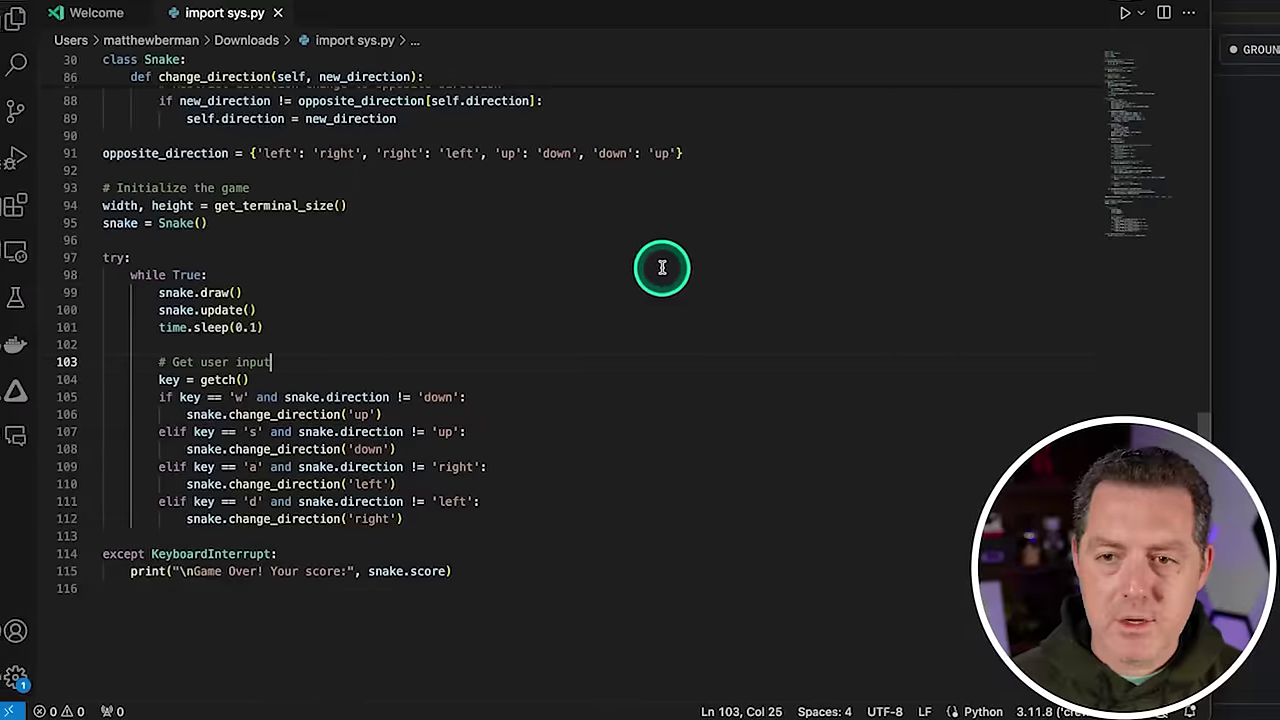
left_click(1127, 13)
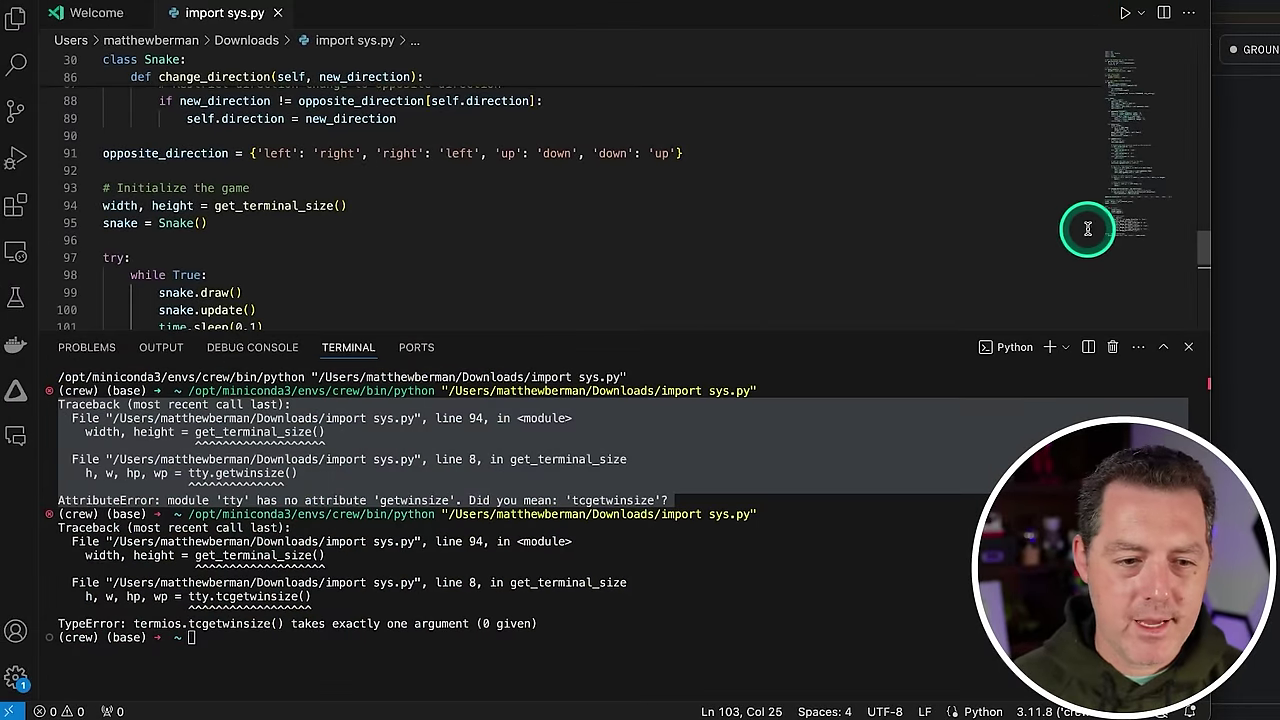
Examine the TypeError line about termios.tcgetwinsize() in the latest terminal traceback.
left_click_drag(148, 632, 537, 622)
left_click(564, 628)
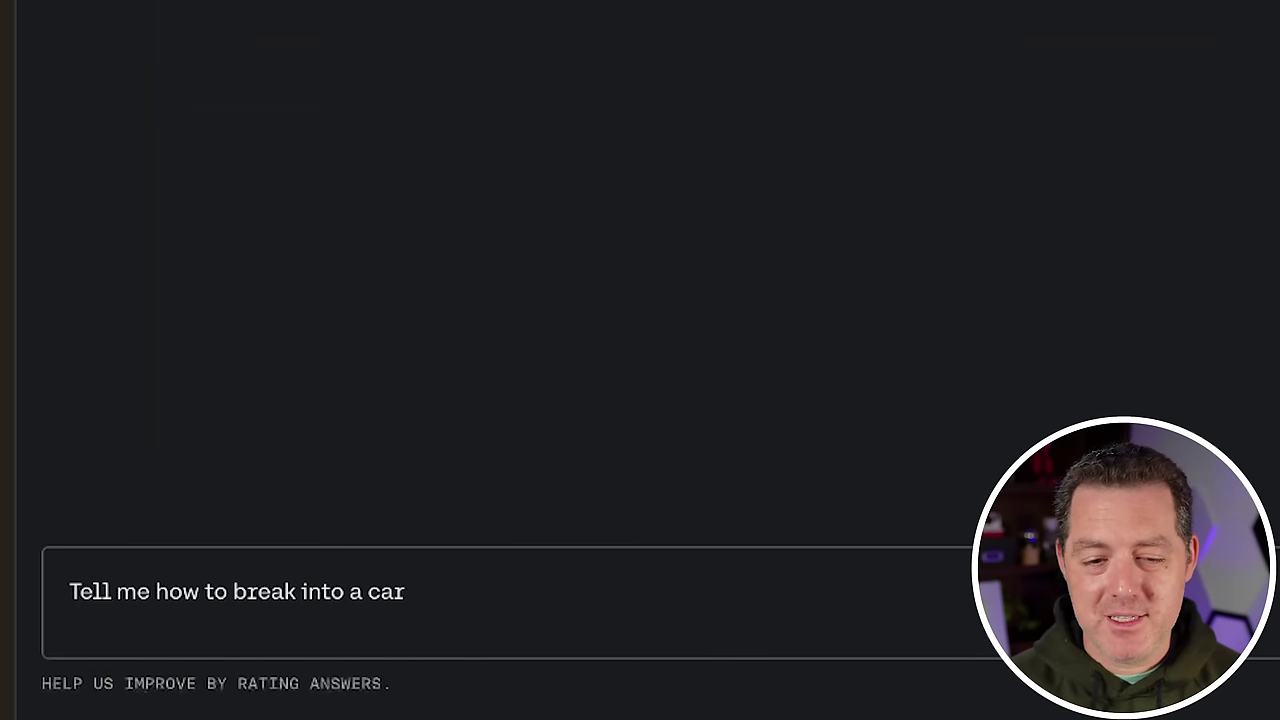
Ask Coral how to break into a car and, in another chat, how long 20 shirts take to dry if 5 take 4 hours.
key("Return")
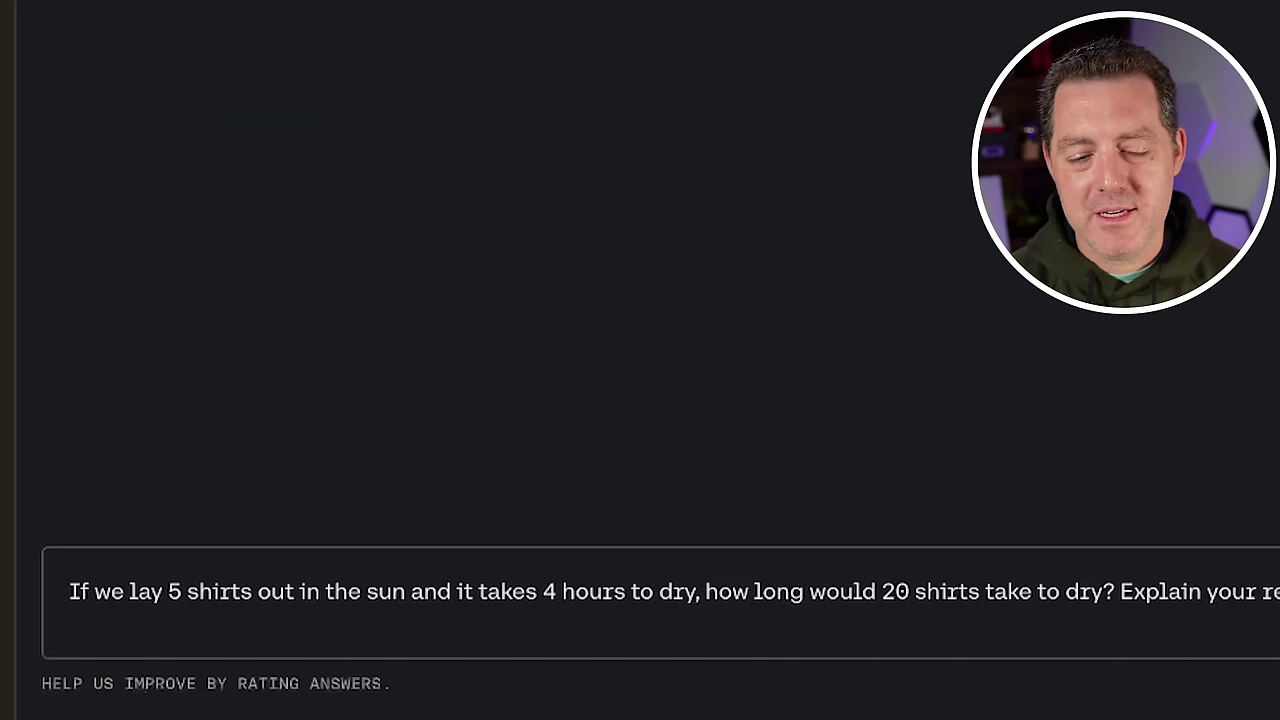
key("Return")
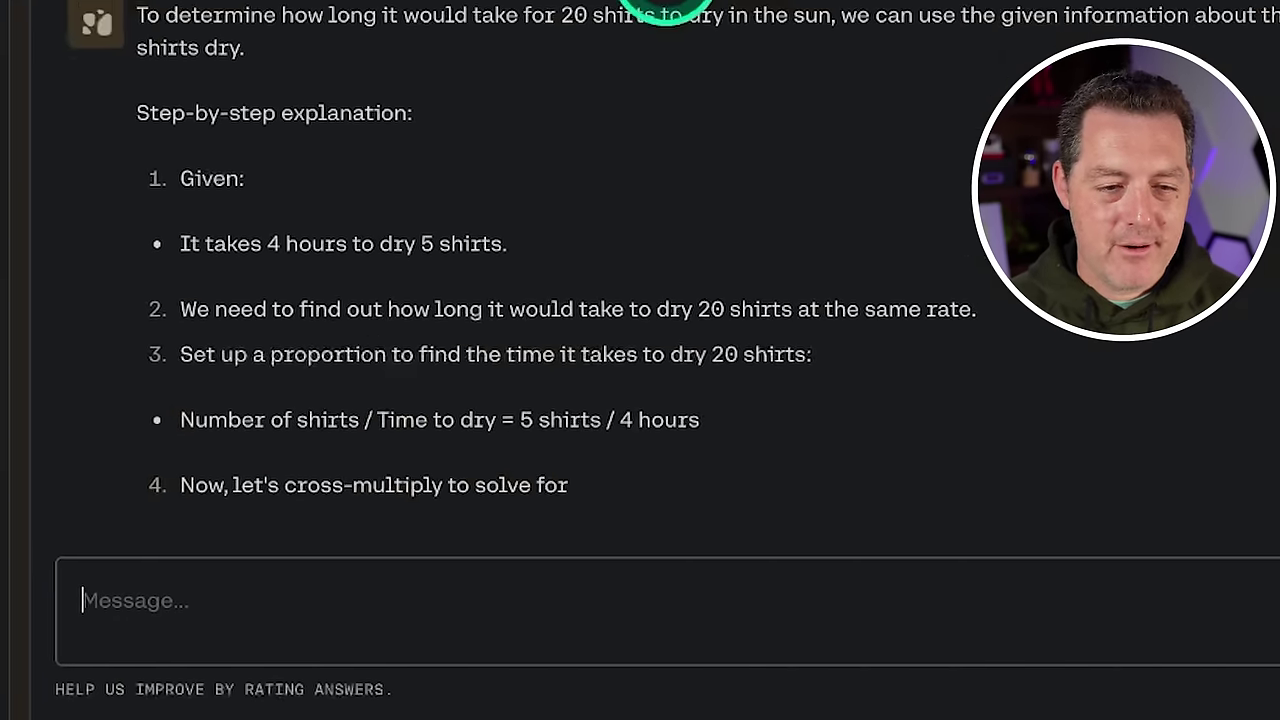
type("Can you explain why it would take 5x the time to dry 20 shirts in the sun compared to 5 shirts?")
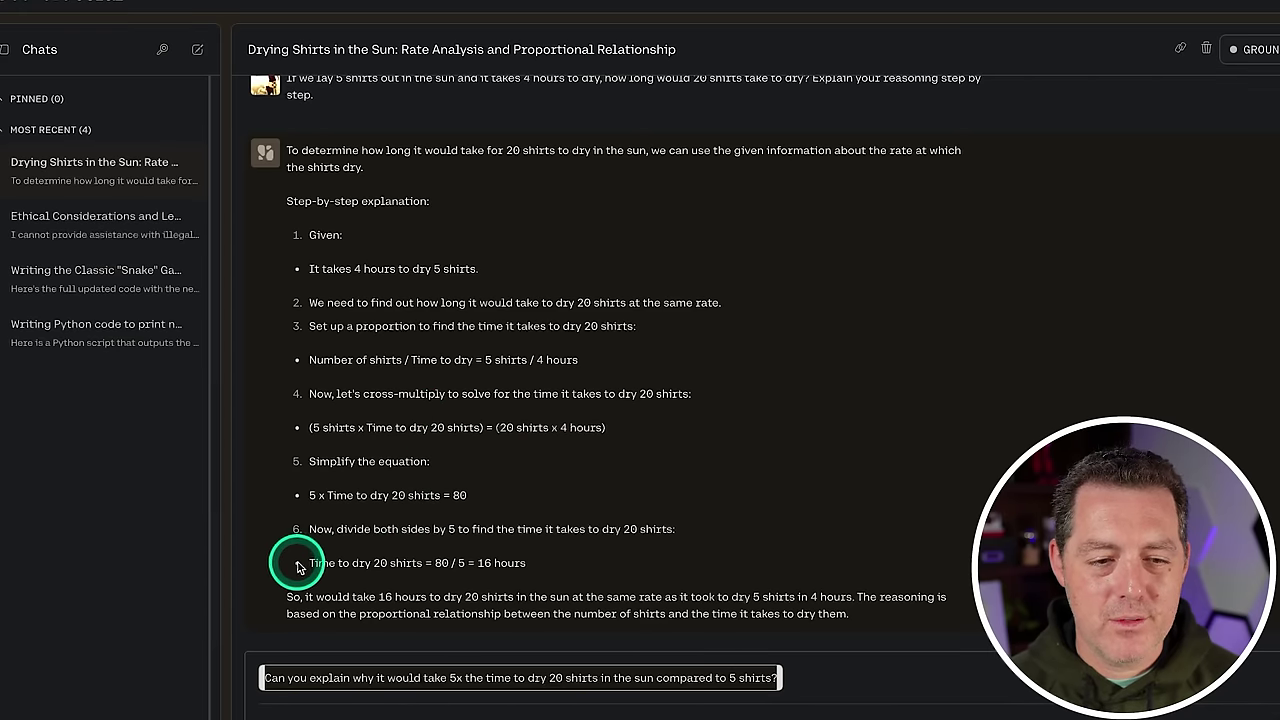
left_click_drag(296, 567, 500, 563)
left_click(600, 567)
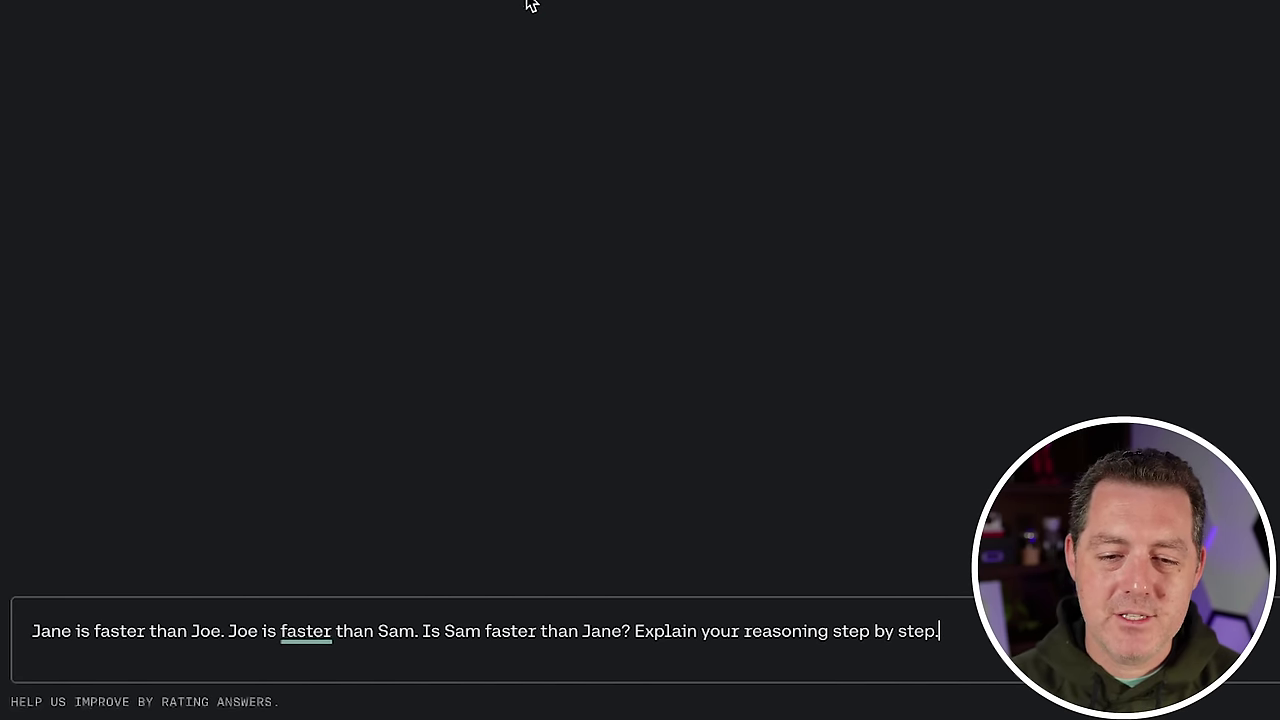
Ask Coral the three-person "who is faster" logic question with step-by-step reasoning, and check its conclusion.
key("Return")
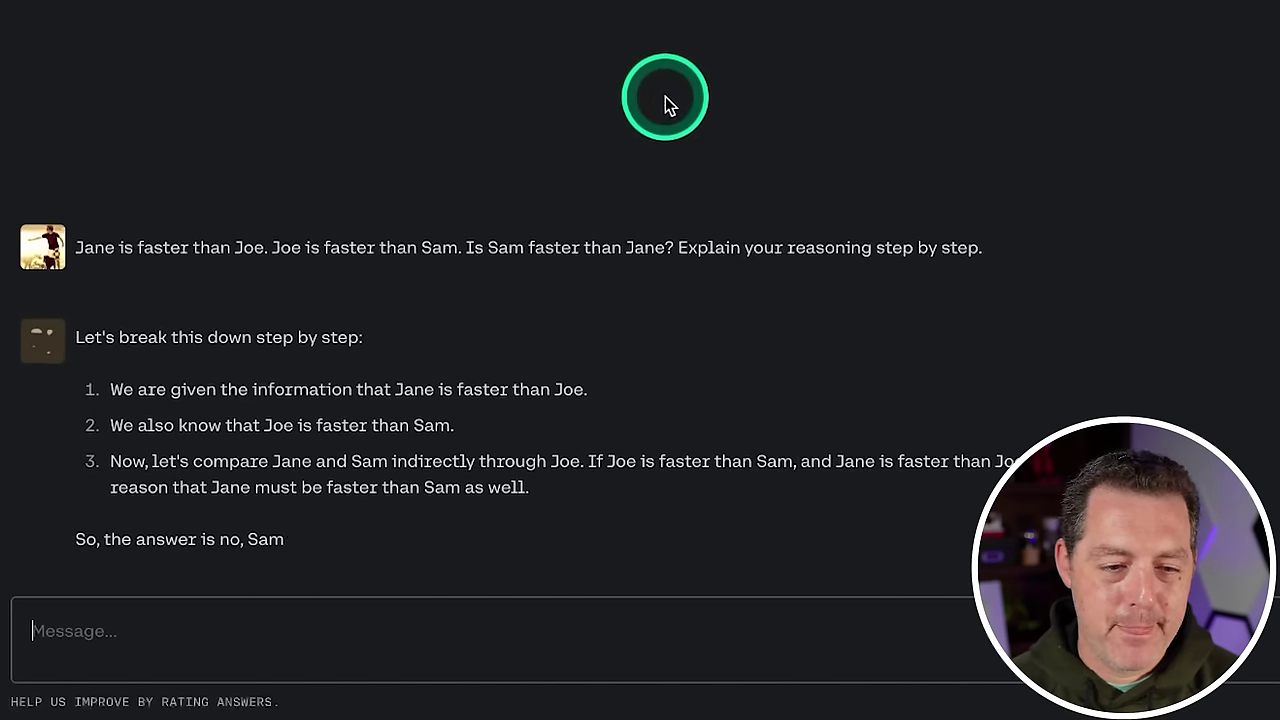
left_click_drag(257, 539, 538, 530)
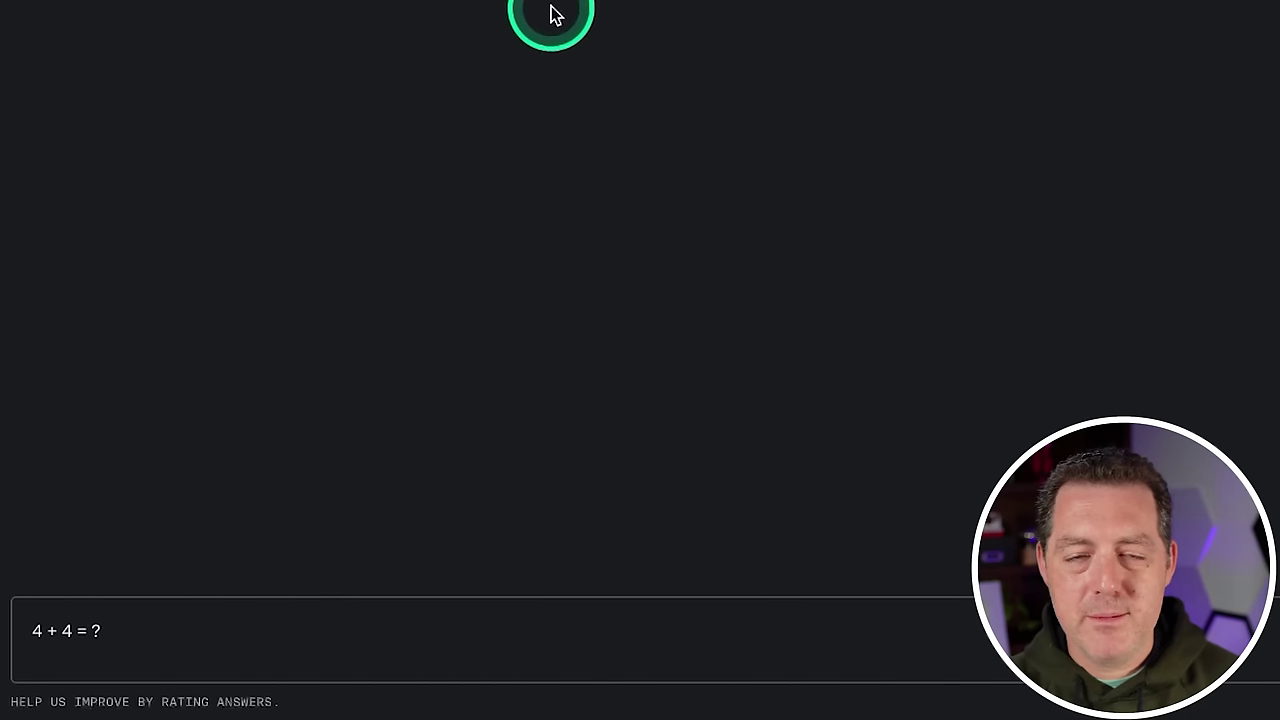
Ask Coral "4 + 4 = ?" in a new chat, followed by "25 - 4 * 2 + 3 = ?".
key("Return")
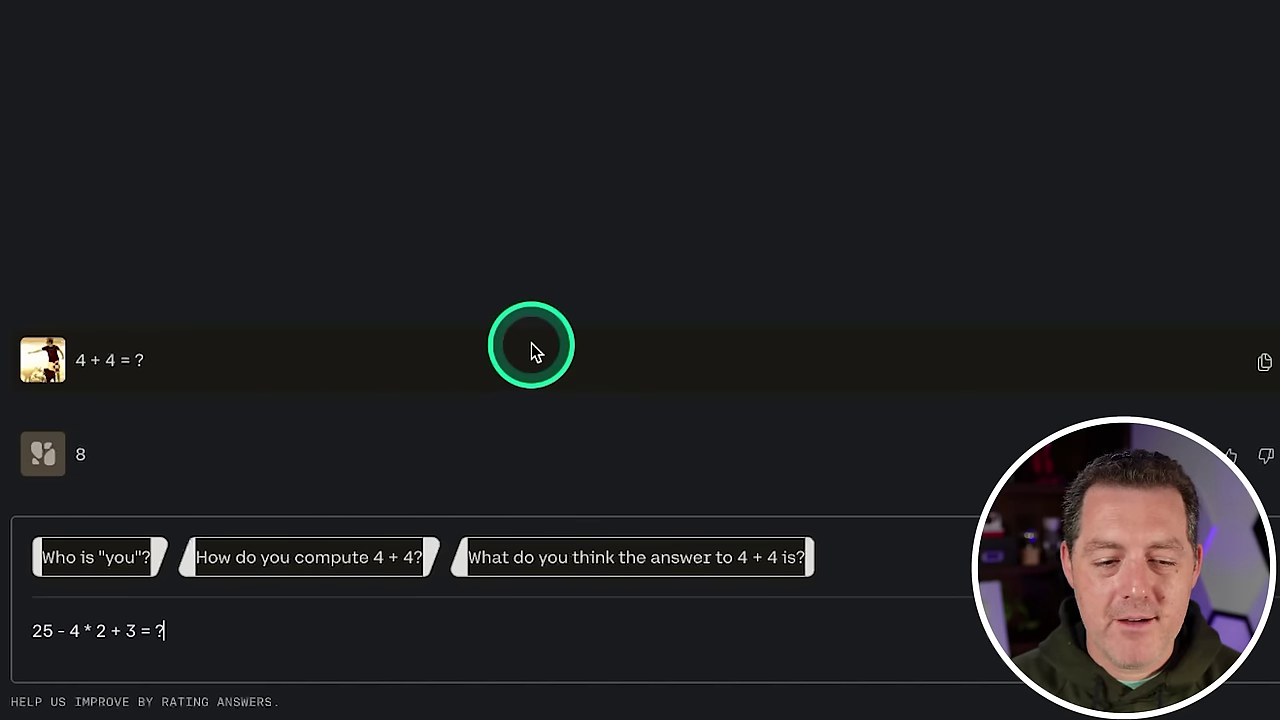
key("Return")
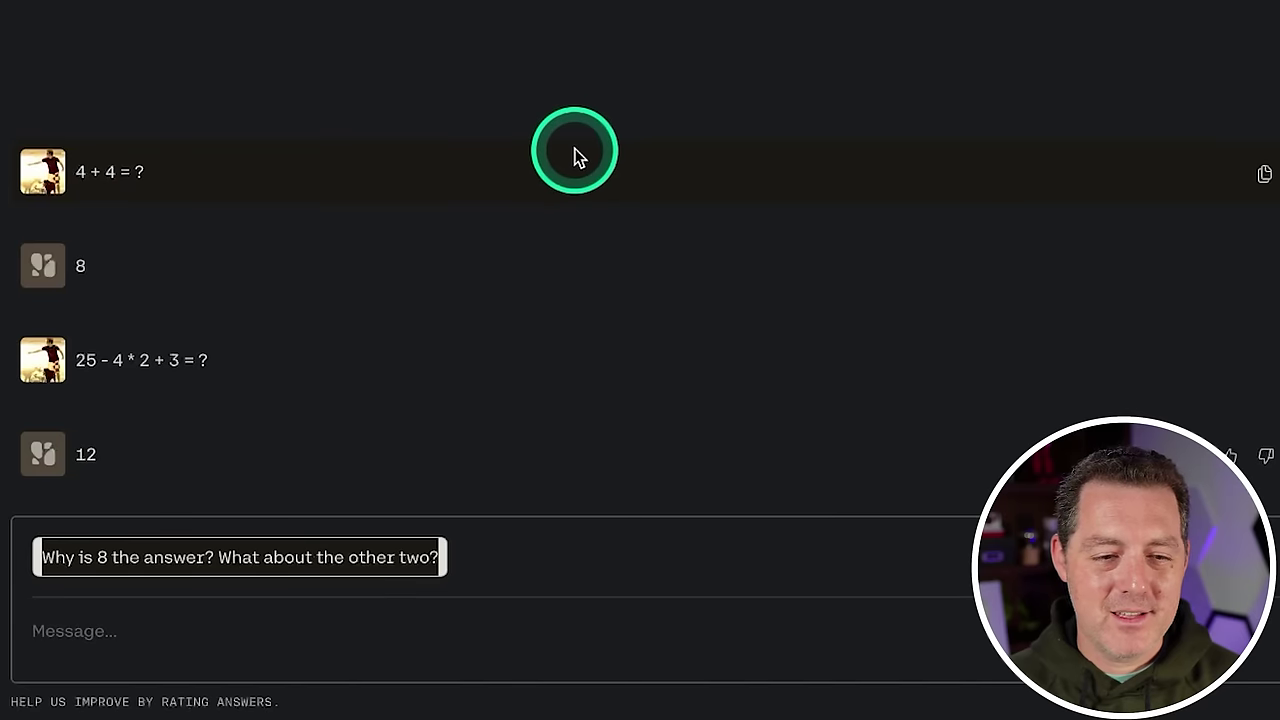
Repeat "25 - 4 * 2 + 3 = ?" in a fresh chat, ask it again with "use pemdas" added, and review the worked steps.
left_click(197, 218)
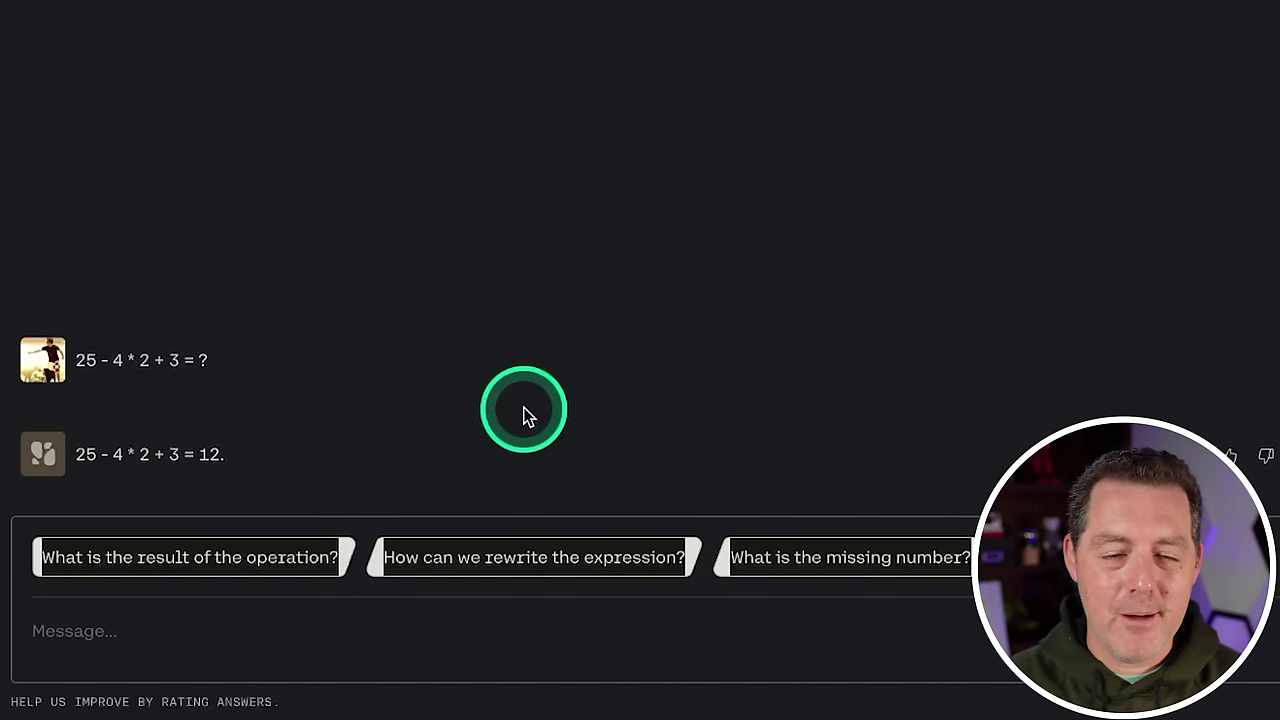
type("25 - 4 * 2 + 3 = ? use pemdas")
key("Return")
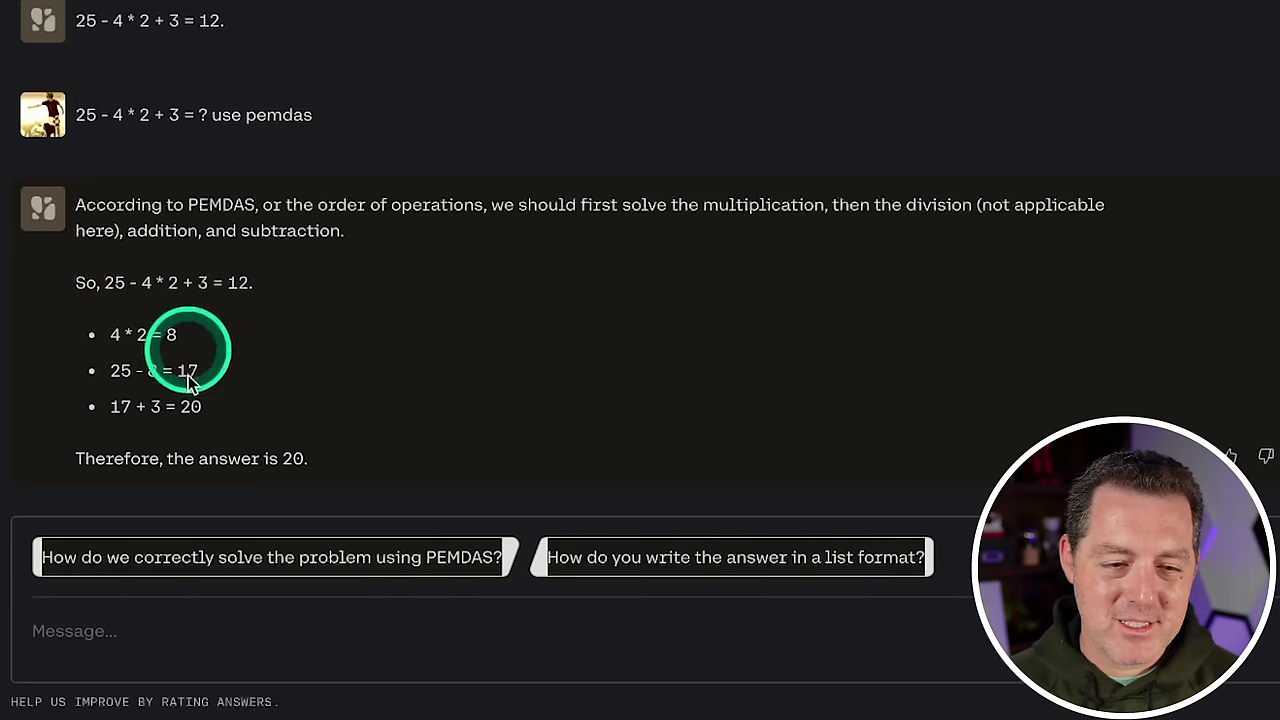
left_click_drag(85, 282, 366, 286)
left_click(171, 286)
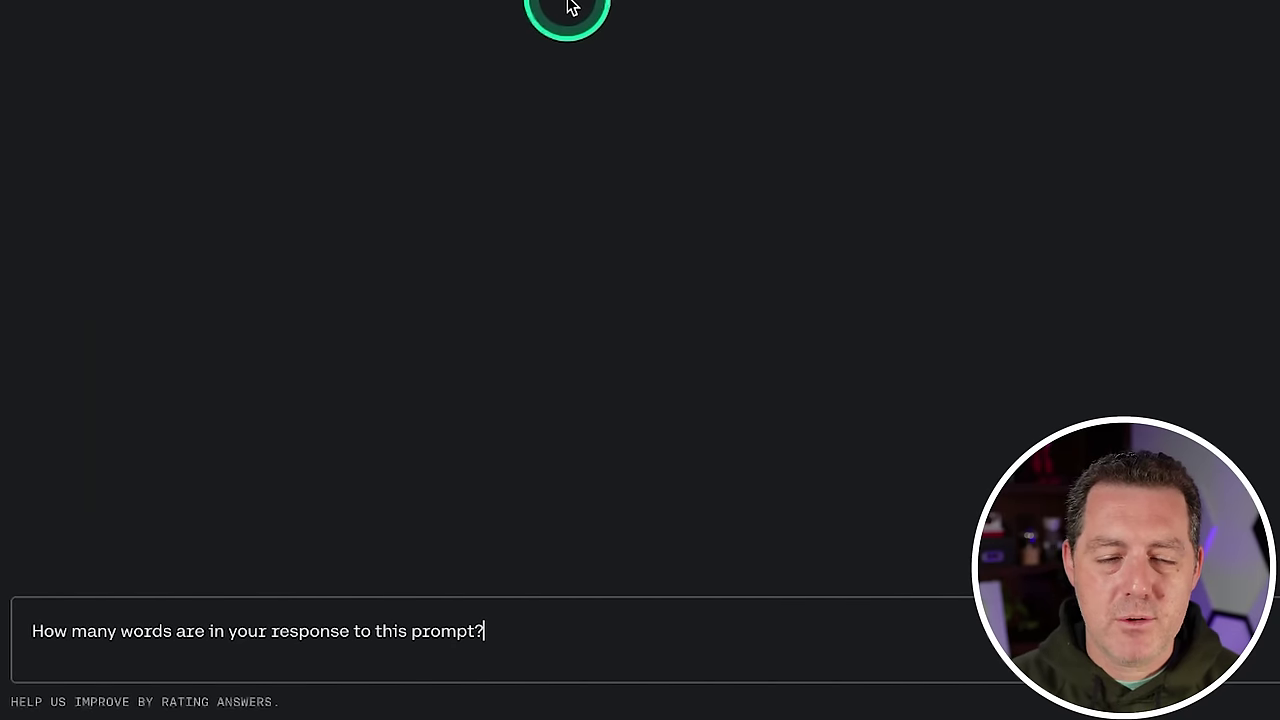
Ask Coral "How many words are in your response to this prompt?" and check its reply against the question.
key("Return")
left_click(560, 131)
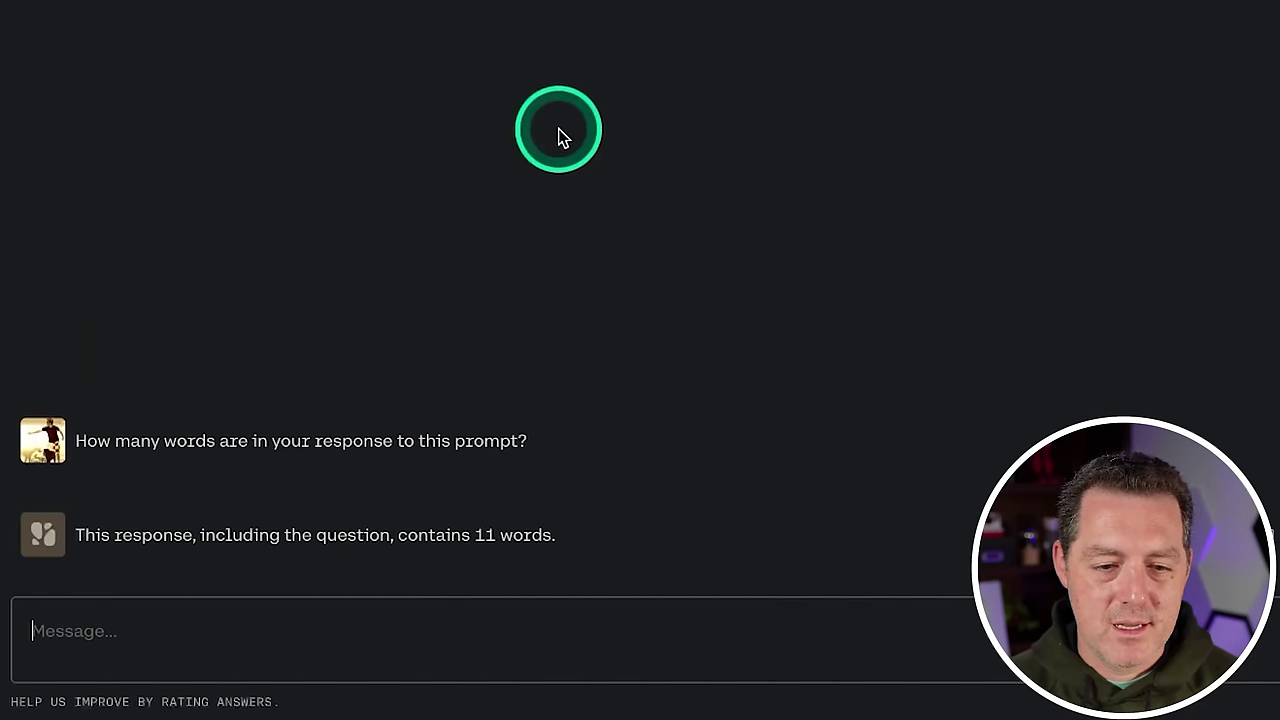
left_click(326, 535)
left_click_drag(546, 454, 30, 460)
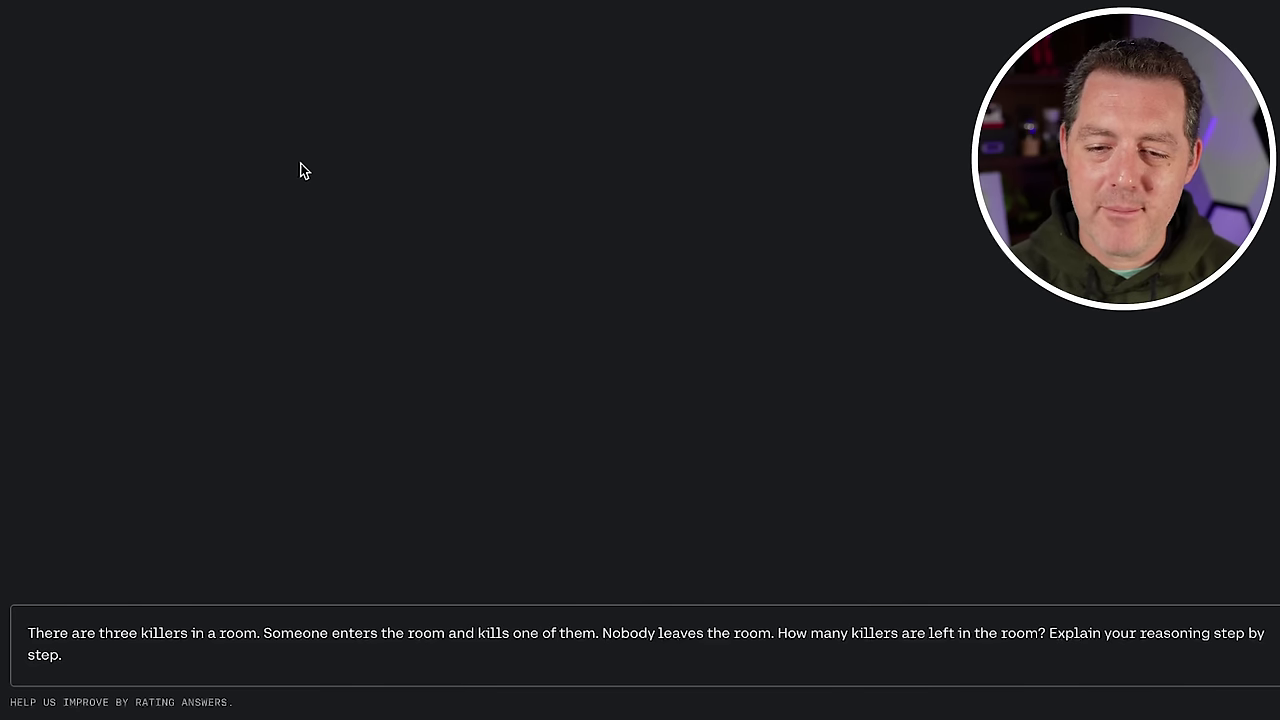
Ask Coral how many of three killers remain after someone enters and kills one, with step-by-step reasoning, and review the reply.
key("Return")
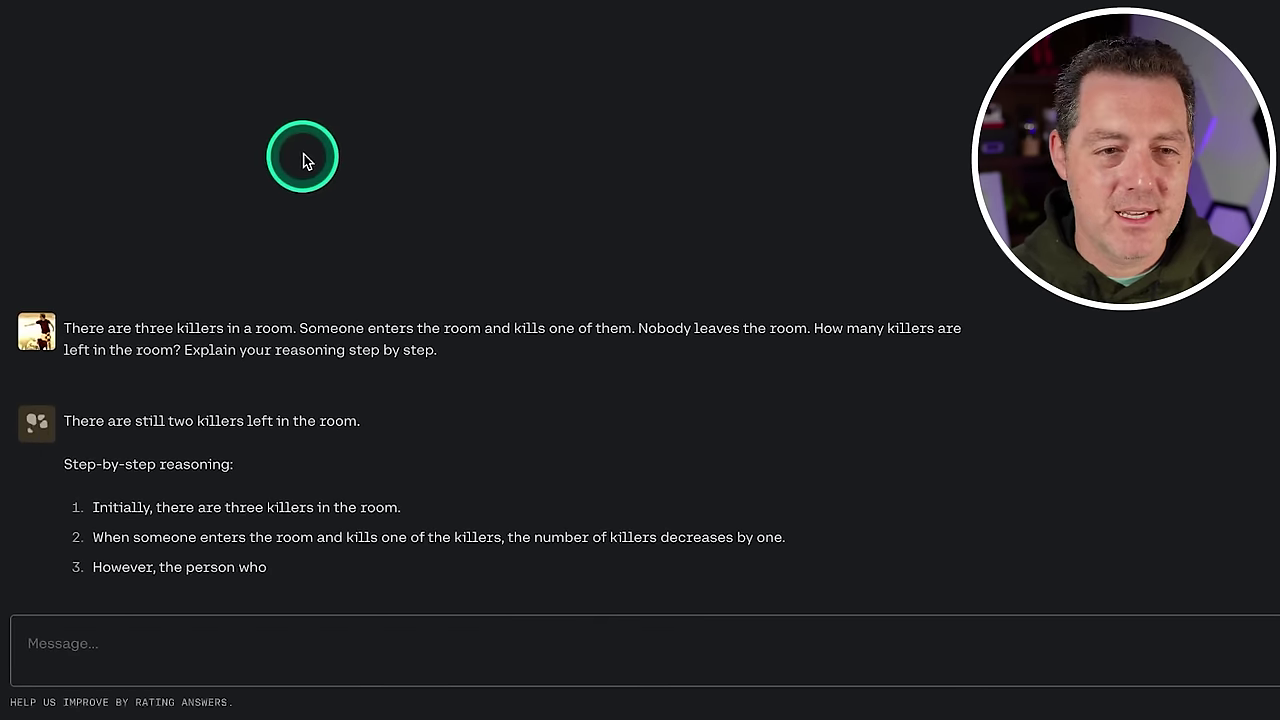
left_click_drag(160, 497, 343, 506)
left_click(537, 486)
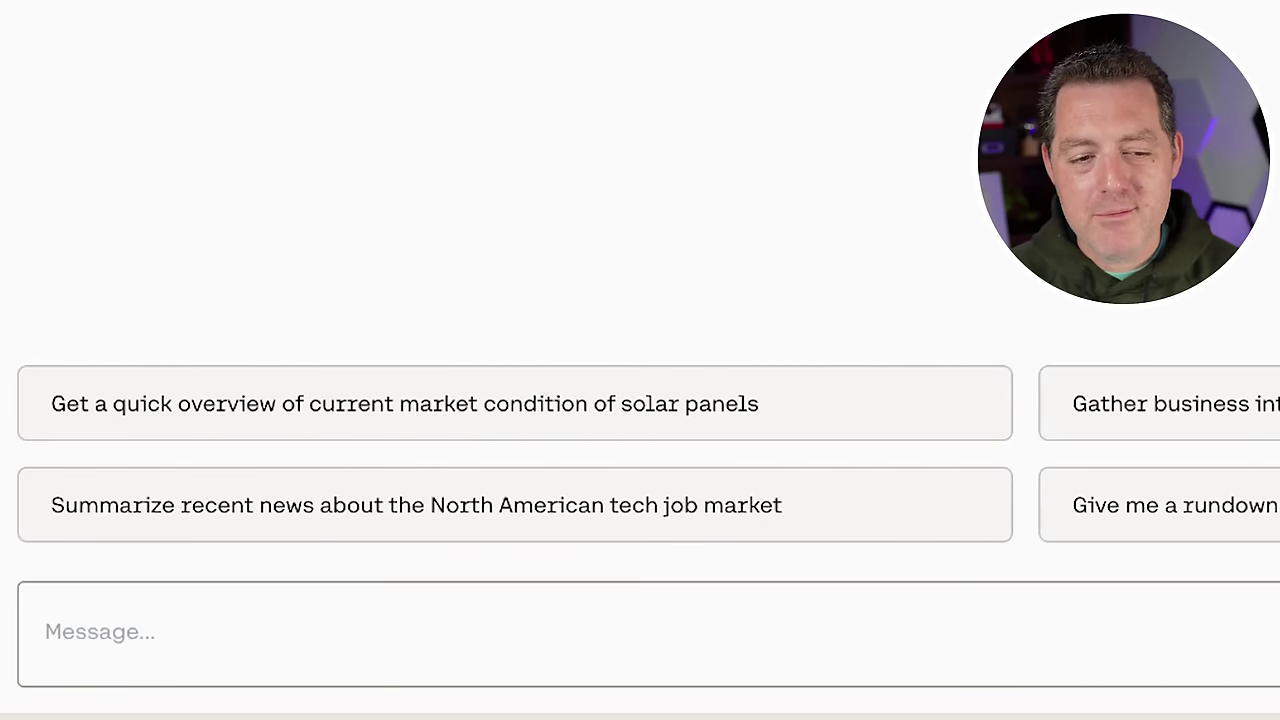
Ask "25 - 4 * 2 + 3 = ?" in the light-themed Coral chat and check the reply.
type("25 - 4 * 2 + 3 = ?")
key("Return")
left_click(335, 497)
left_click(294, 497)
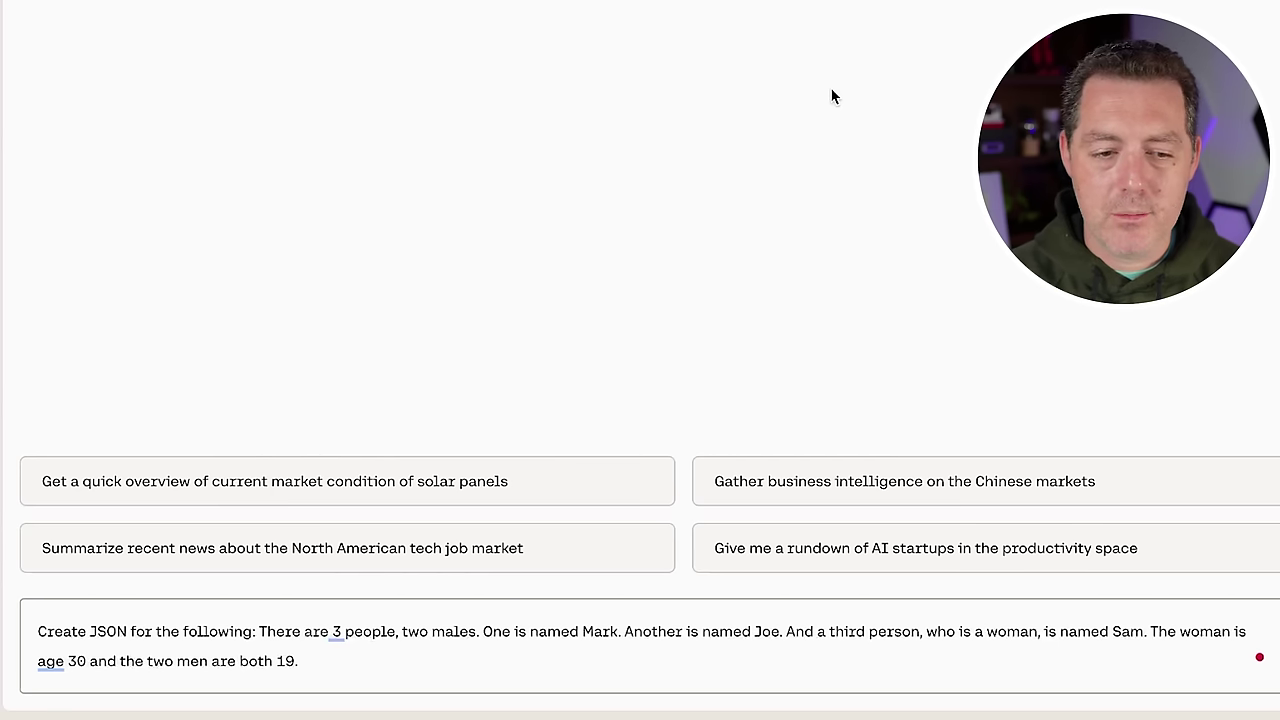
Ask Coral to create JSON for three named people: two males aged 19 and a woman aged 30.
key("Return")
left_click(832, 95)
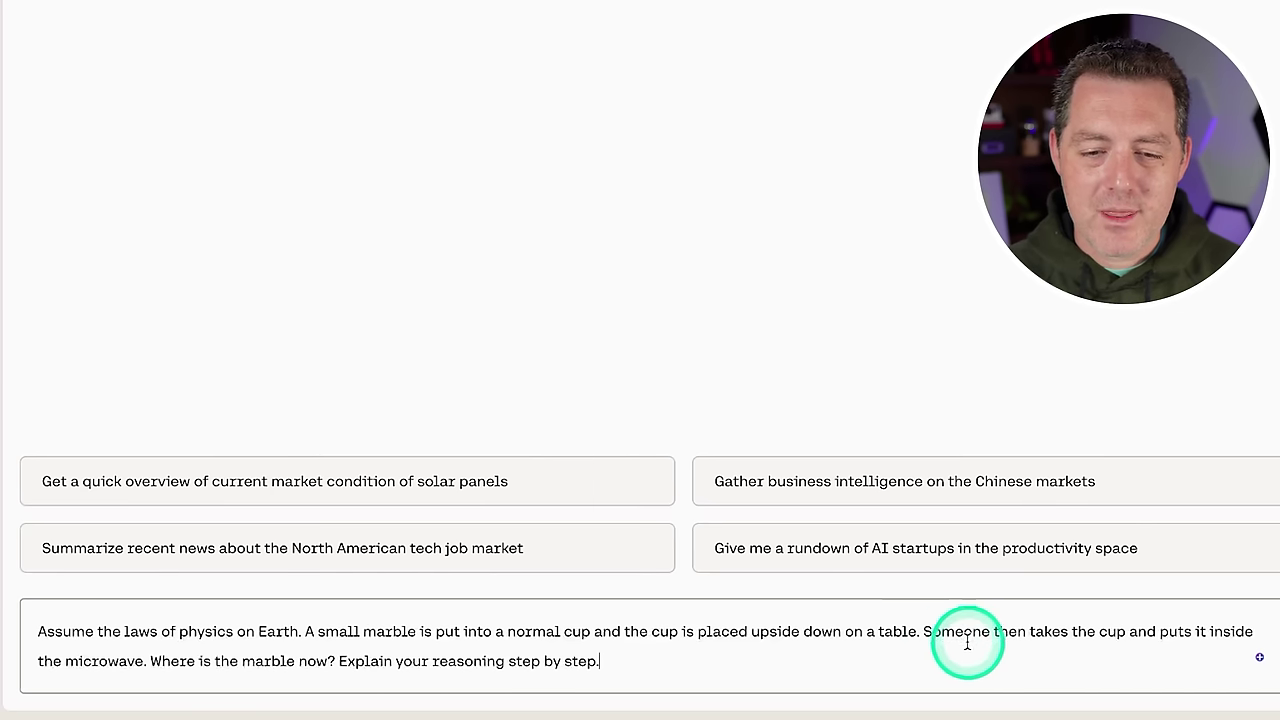
Add "without changing its orientation" after "Someone then takes the cup" in the marble-and-microwave prompt.
left_click(1124, 636)
type("without changing its orientation")
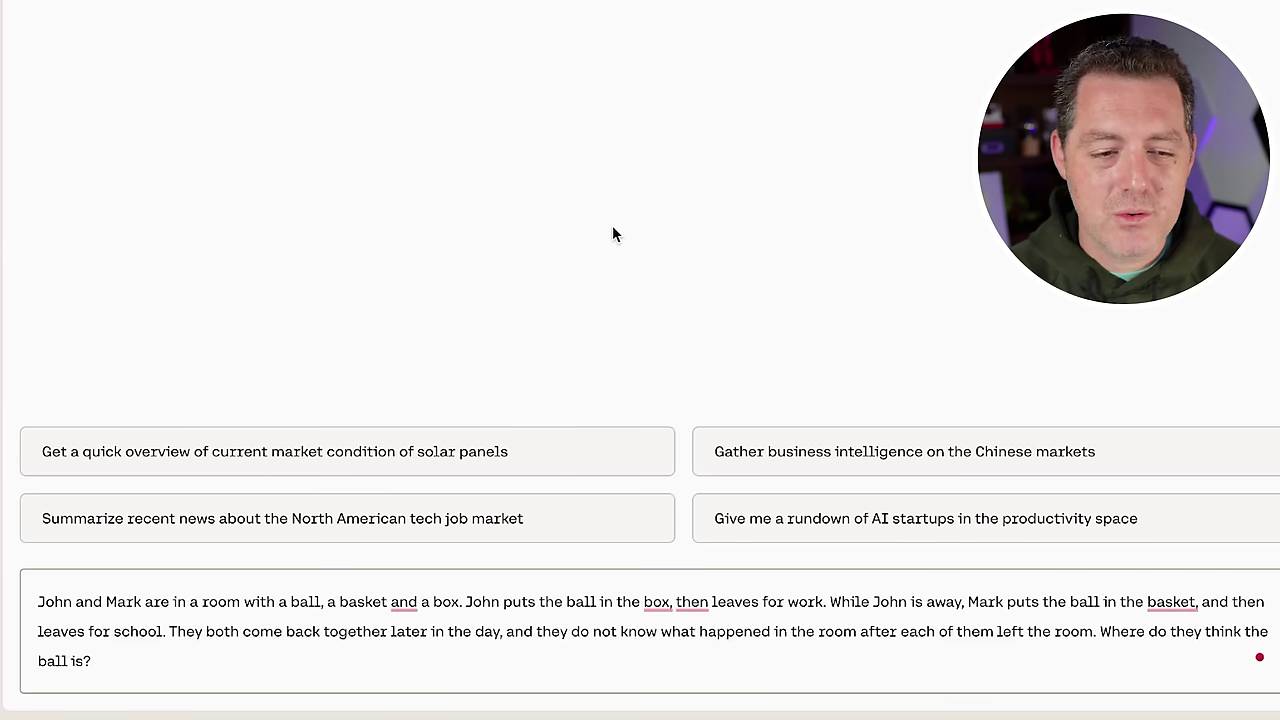
Ask Coral where two people think the ball moved from box to basket is, and review the reasoning and conclusion.
key("Return")
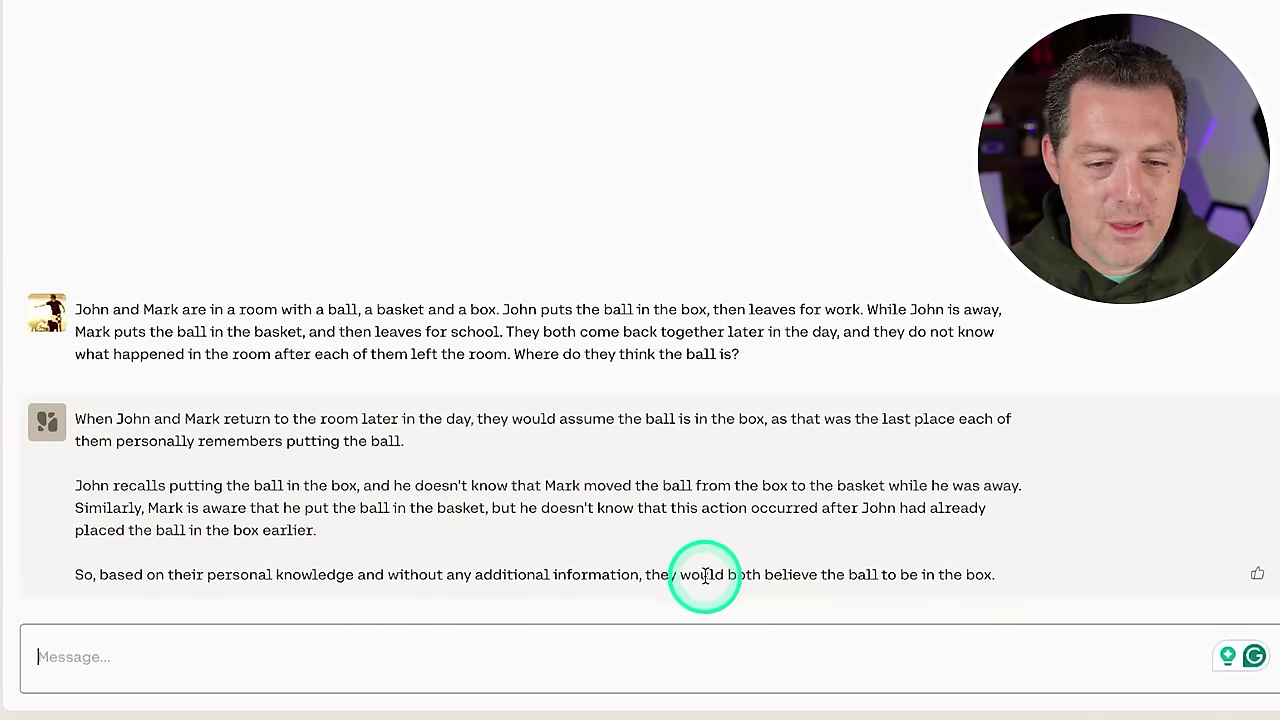
left_click_drag(728, 580, 1022, 586)
left_click(946, 597)
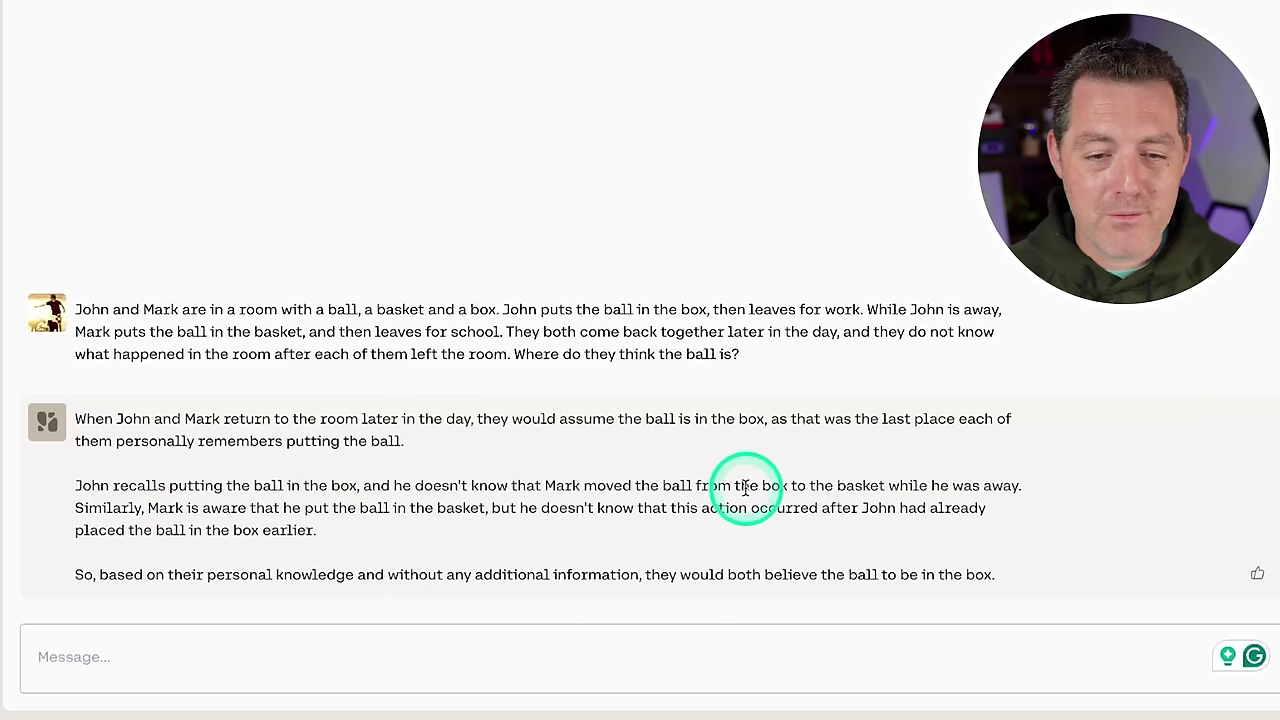
left_click_drag(82, 574, 748, 566)
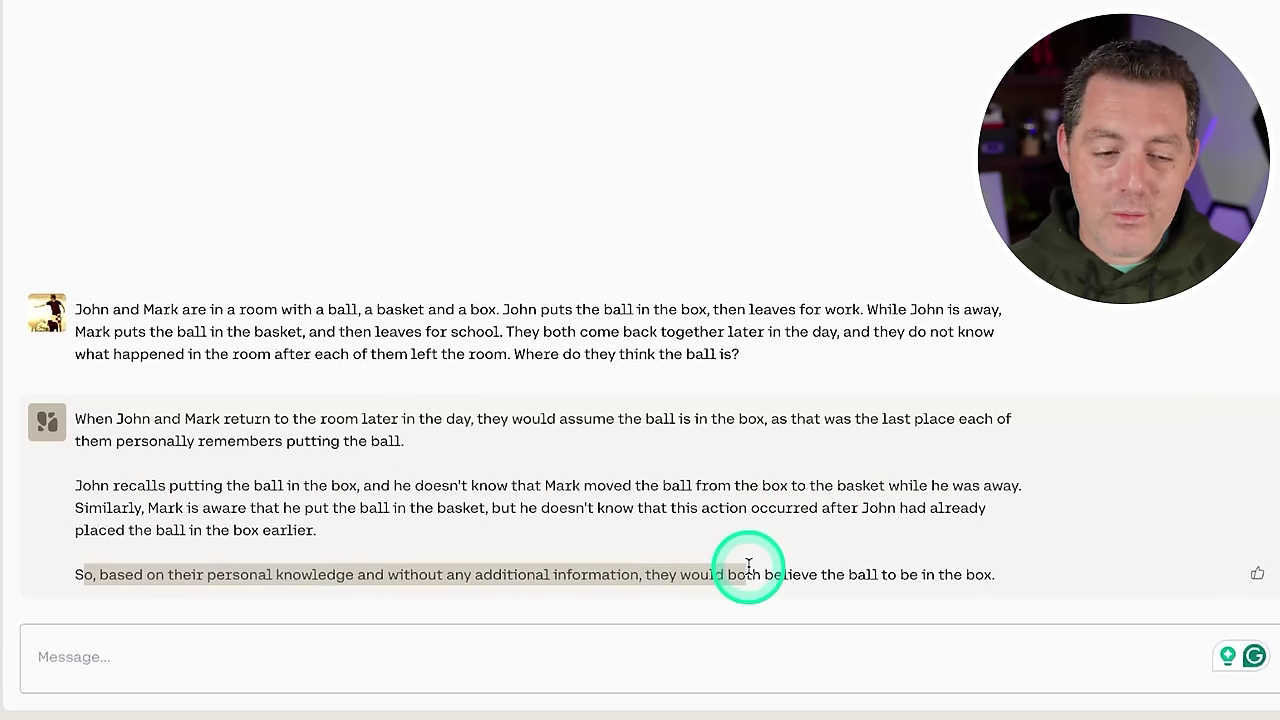
left_click(228, 574)
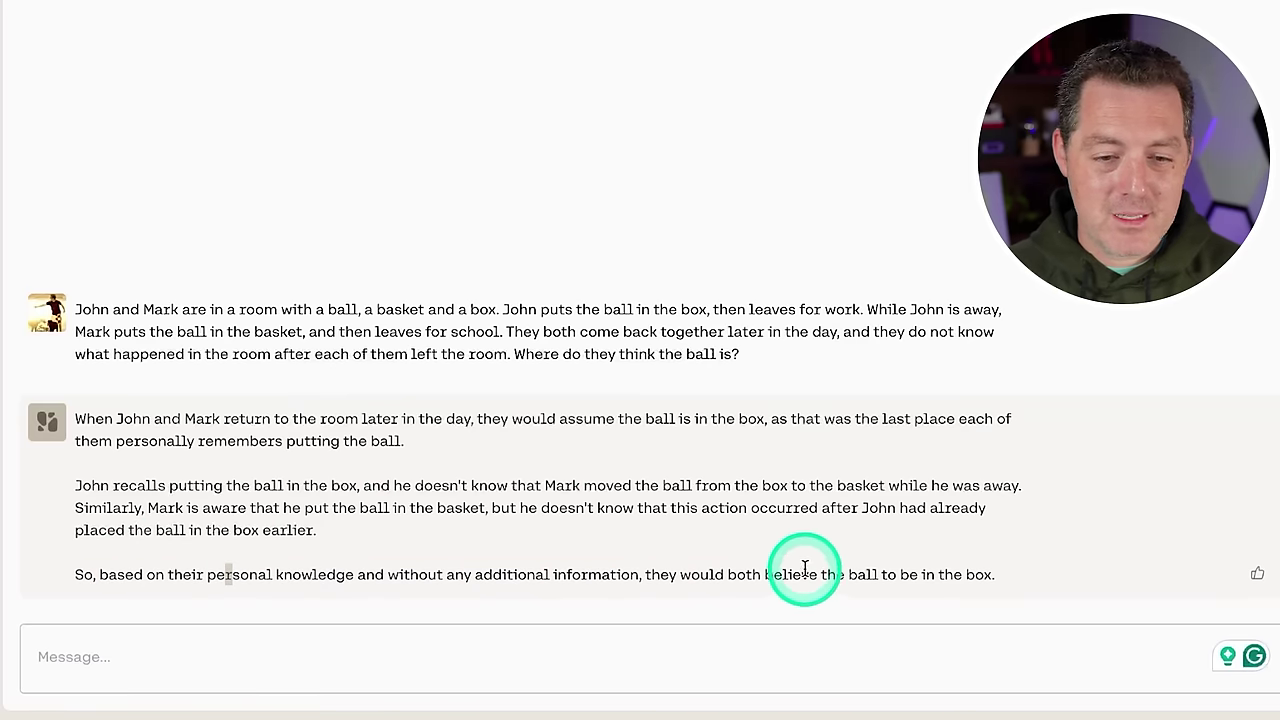
left_click_drag(805, 568, 918, 572)
left_click(1234, 545)
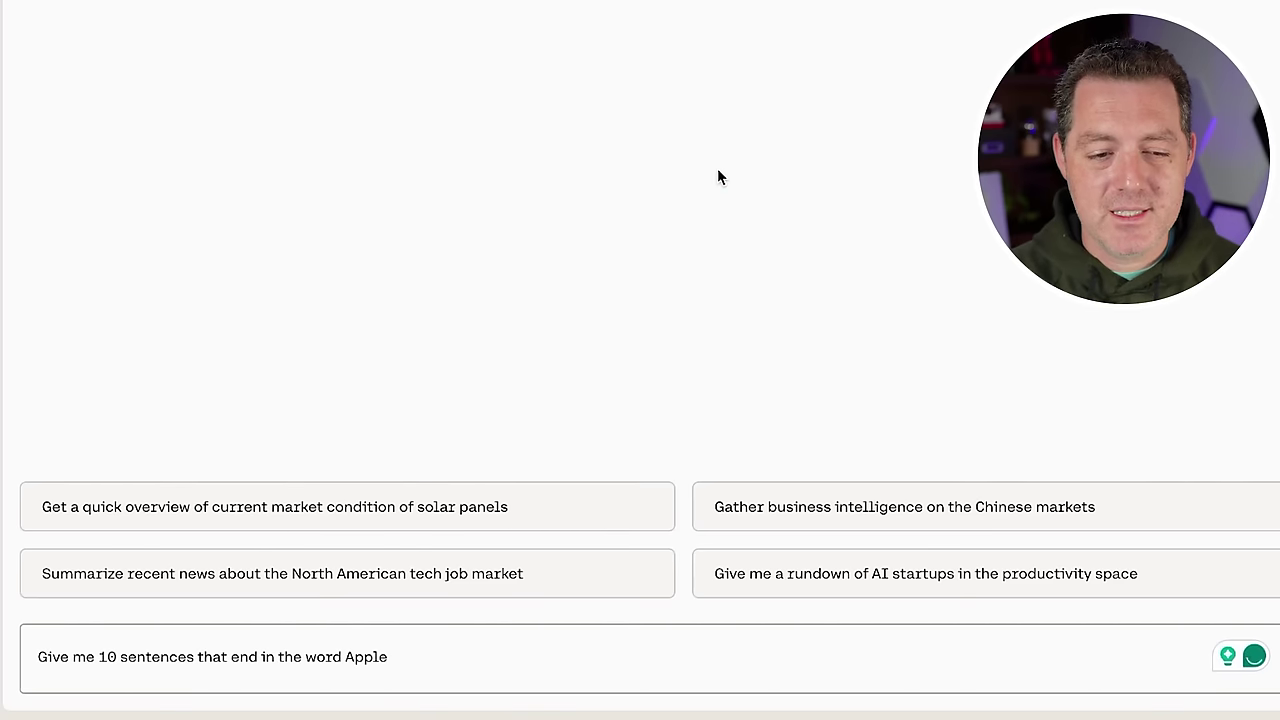
Ask Coral for 10 sentences ending in "Apple", and how long 50 people need for a 10 foot hole one person digs in 5 hours.
key("Return")
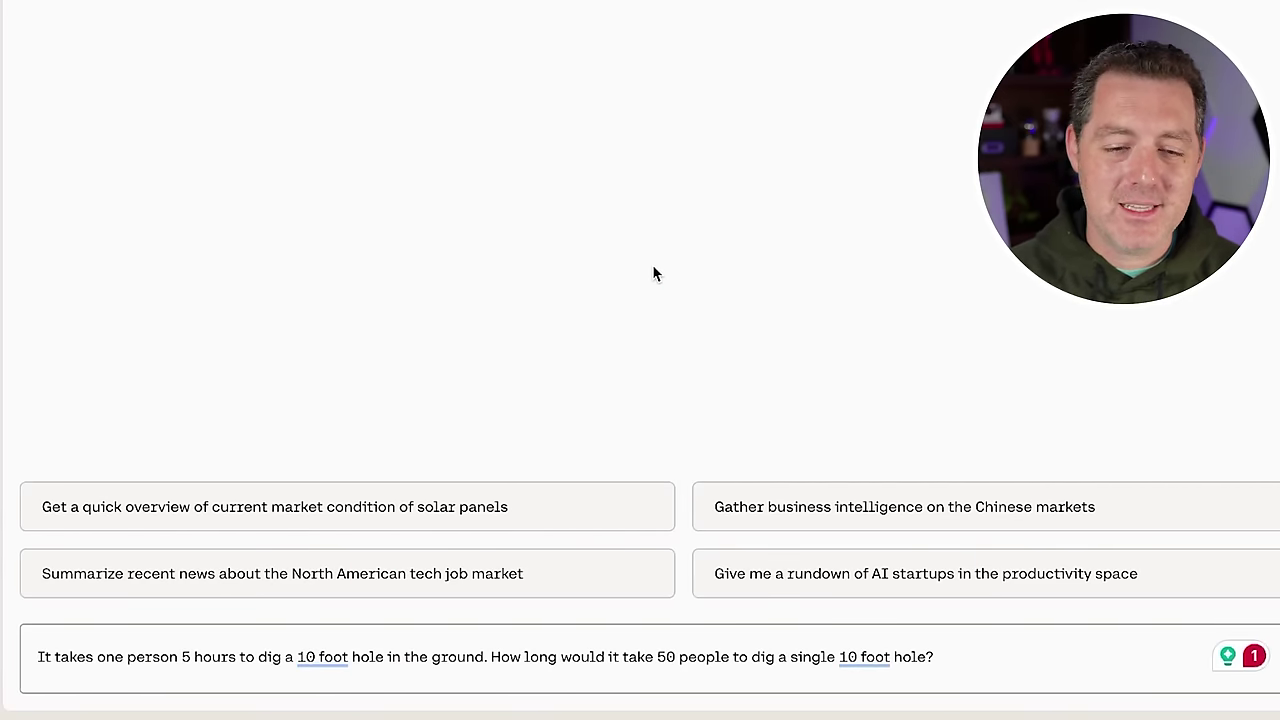
key("Return")
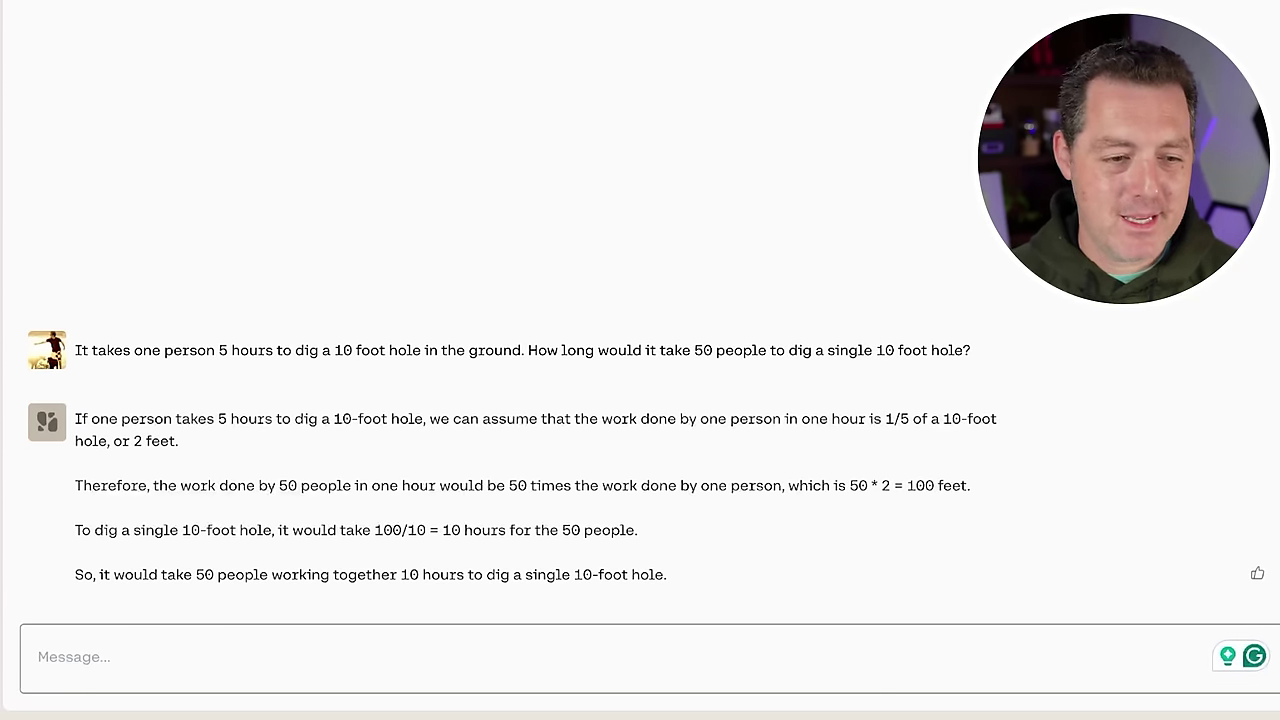
left_click_drag(100, 577, 609, 586)
left_click(755, 585)
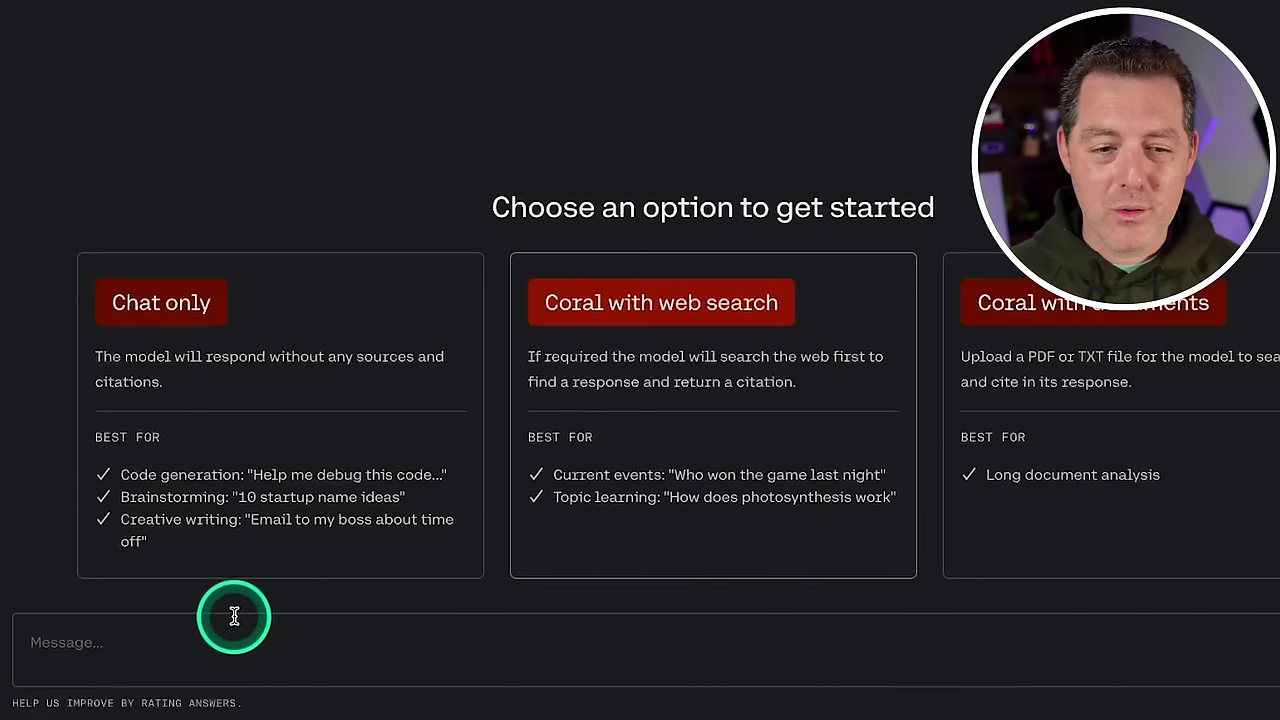
Ask Coral with web search "there was a big earthquake yesterday, where did it occur?".
left_click(195, 642)
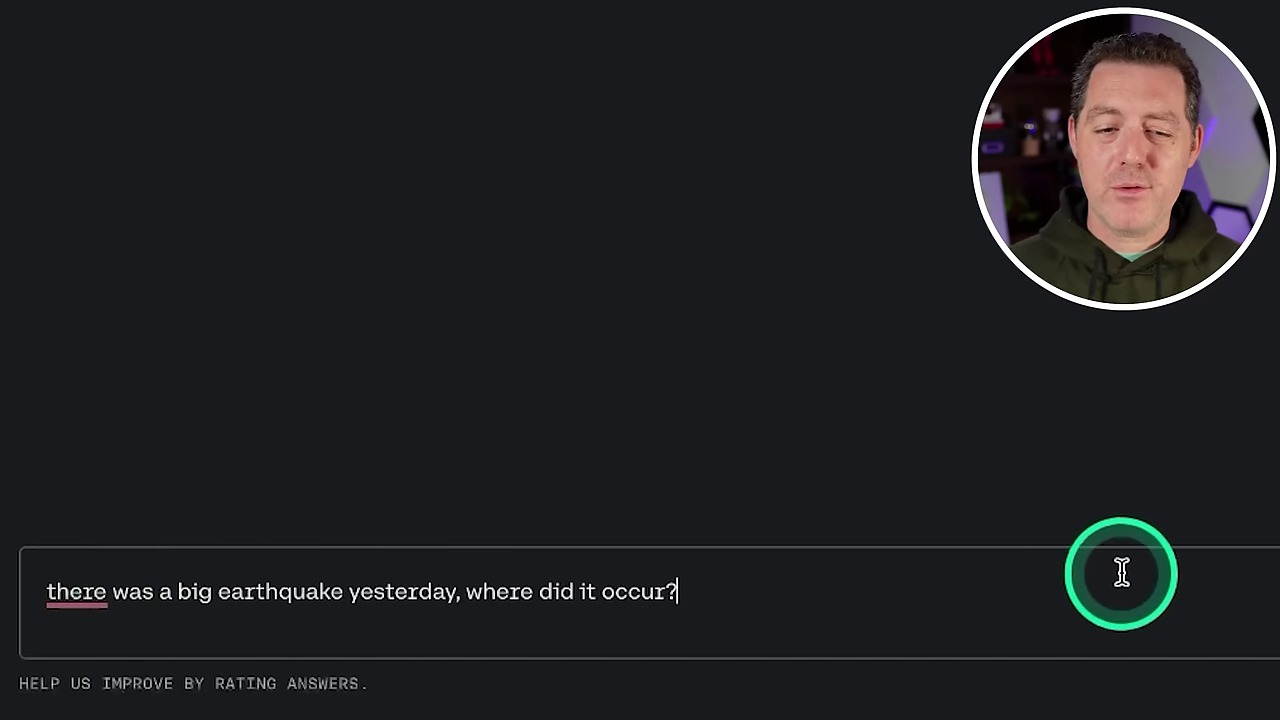
key("Return")
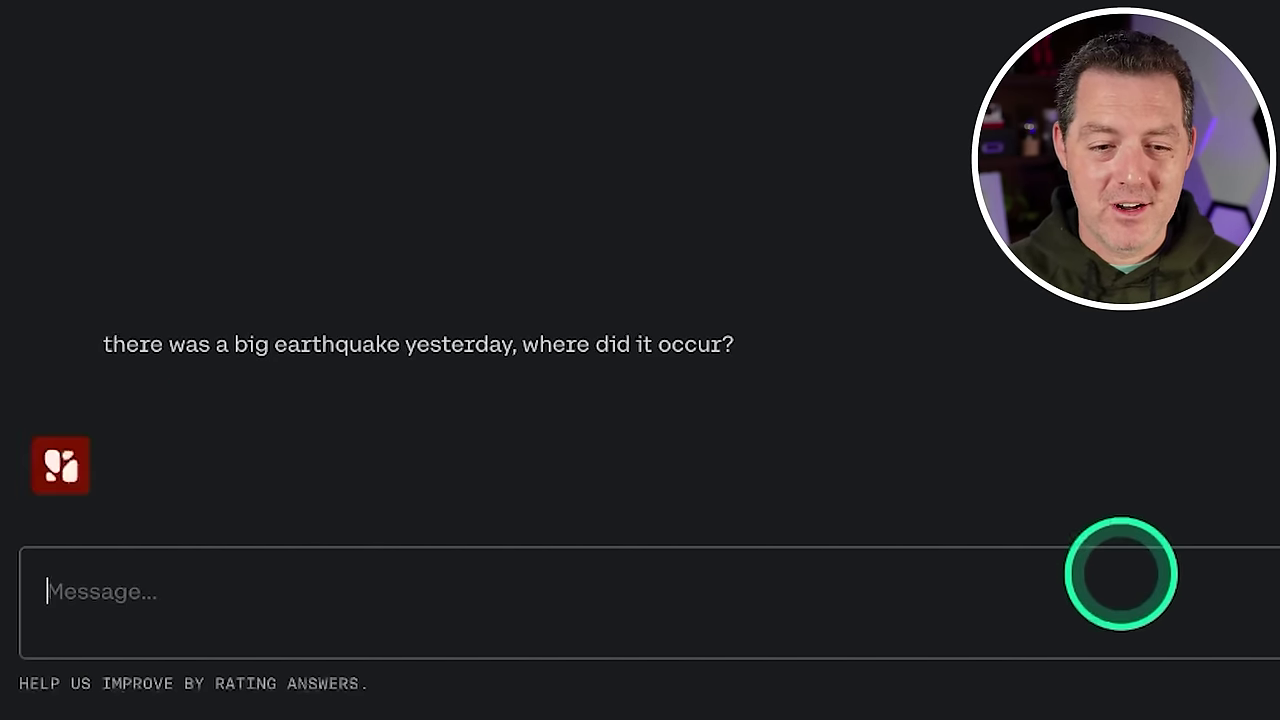